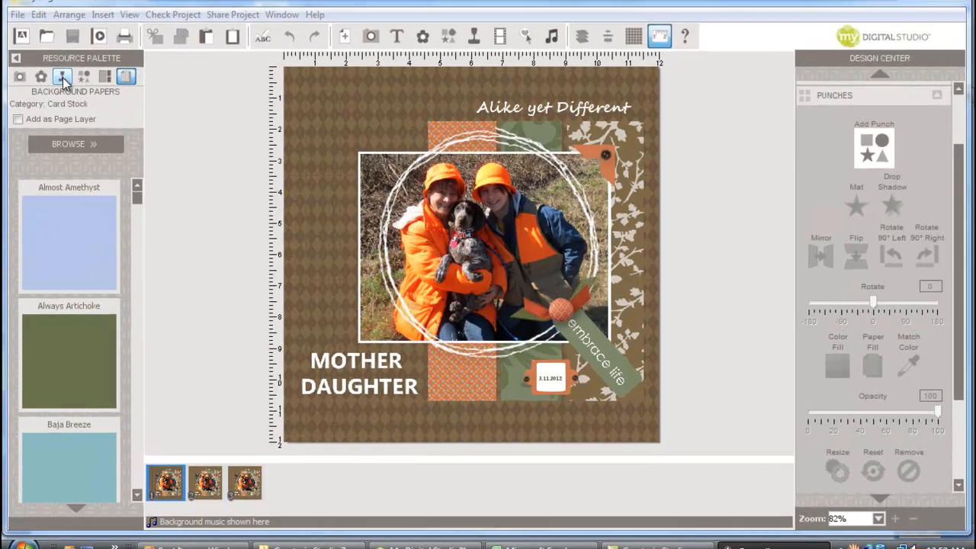
# - Open the stamp category browser and expand the Backgroundsborders group
pyautogui.click(89, 92)
pyautogui.click(66, 145)
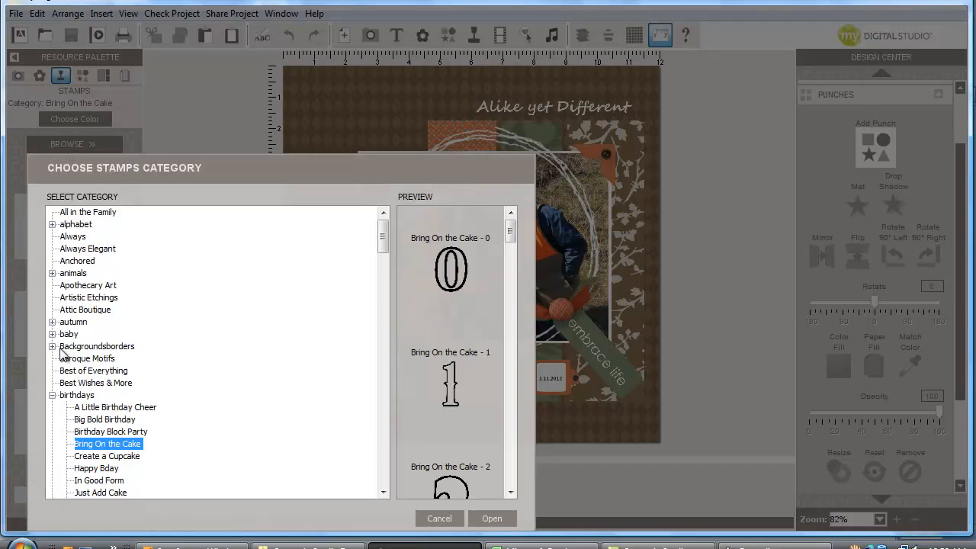
pyautogui.click(51, 346)
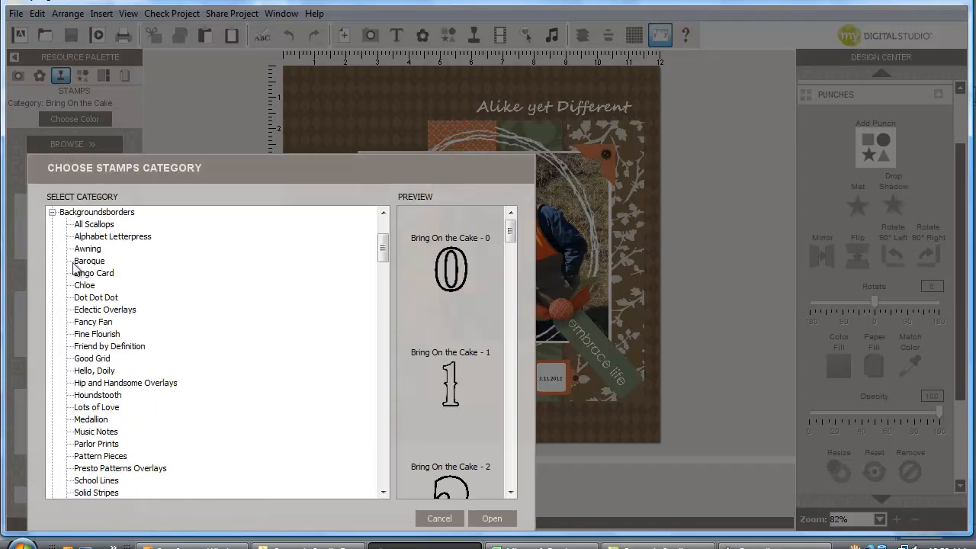
# - Preview the frame stamps in the Eclectic Overlays category
pyautogui.click(131, 383)
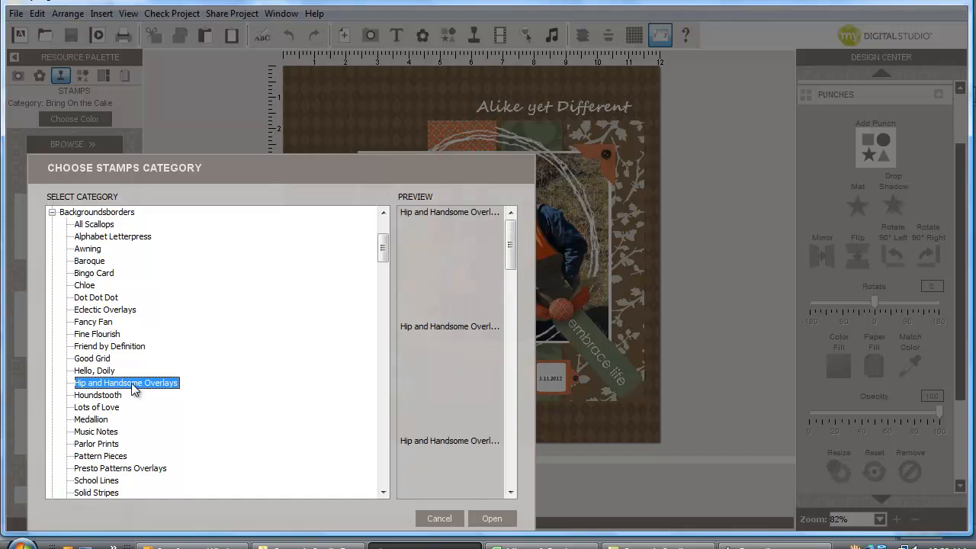
pyautogui.click(119, 309)
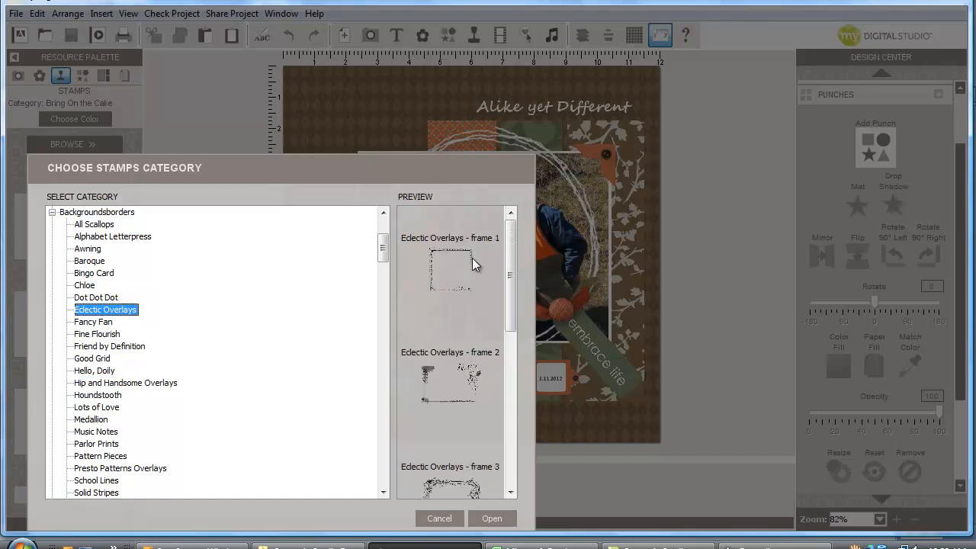
pyautogui.moveTo(513, 299); pyautogui.dragTo(514, 344)
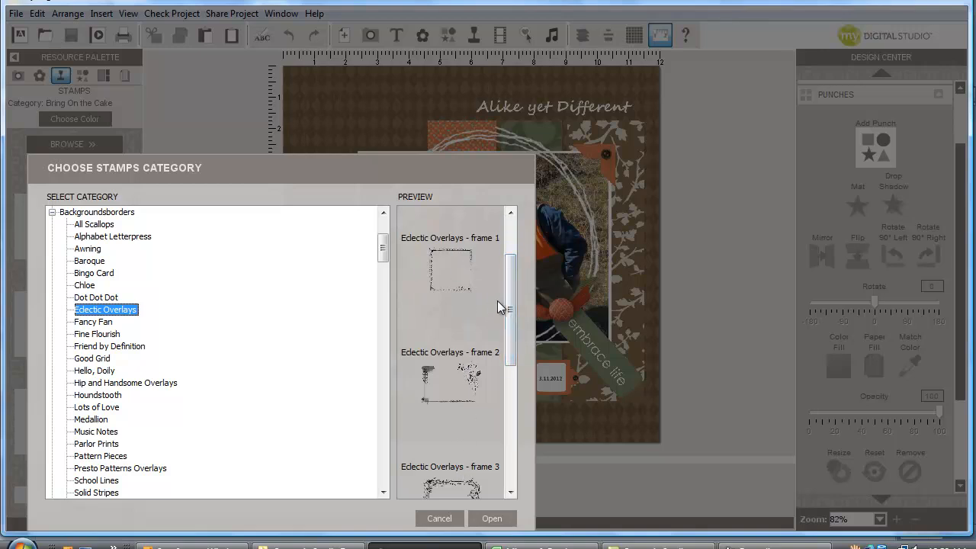
pyautogui.moveTo(511, 308); pyautogui.dragTo(511, 358)
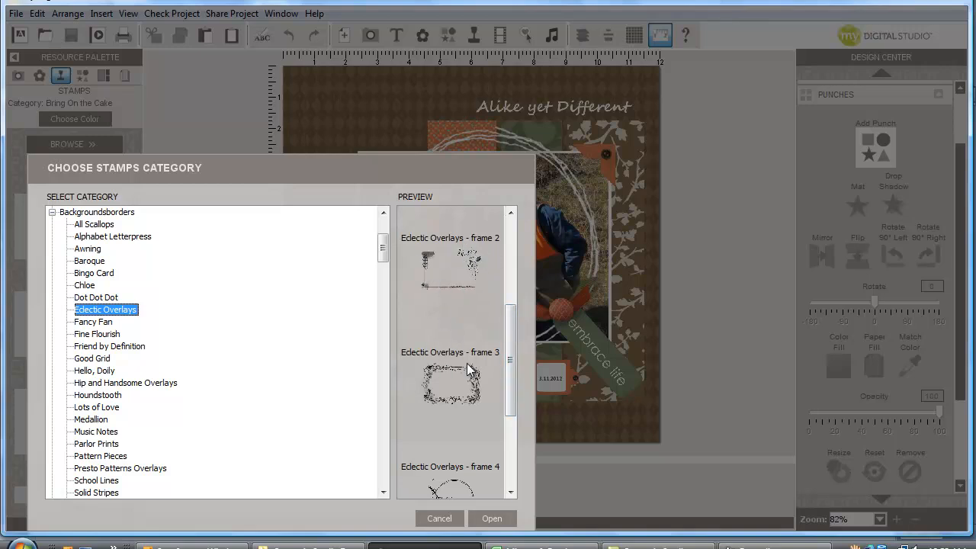
pyautogui.moveTo(506, 367); pyautogui.dragTo(513, 425)
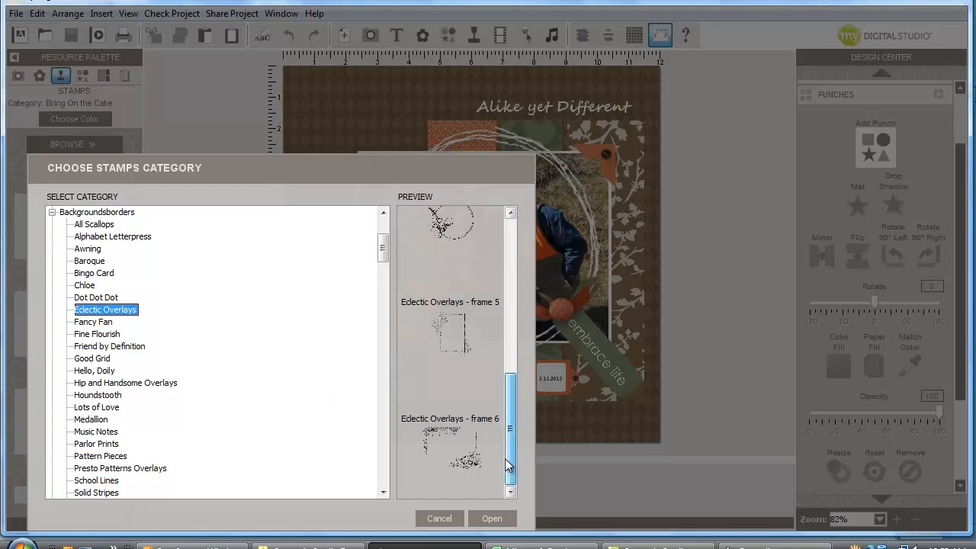
# - Preview the Friend by Definition stamp and look through the Hip and Handsome Overlays patterns
pyautogui.click(121, 348)
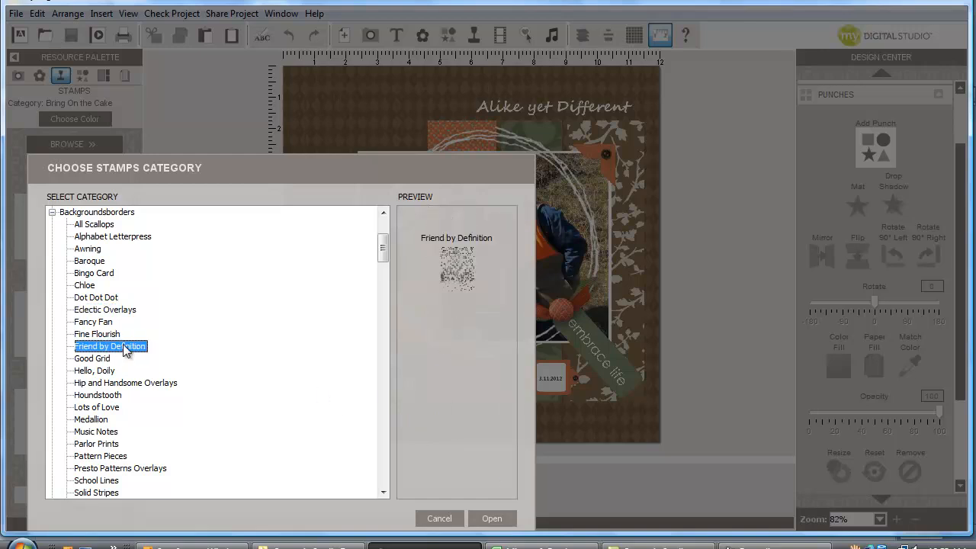
pyautogui.click(135, 383)
pyautogui.moveTo(512, 243); pyautogui.dragTo(509, 452)
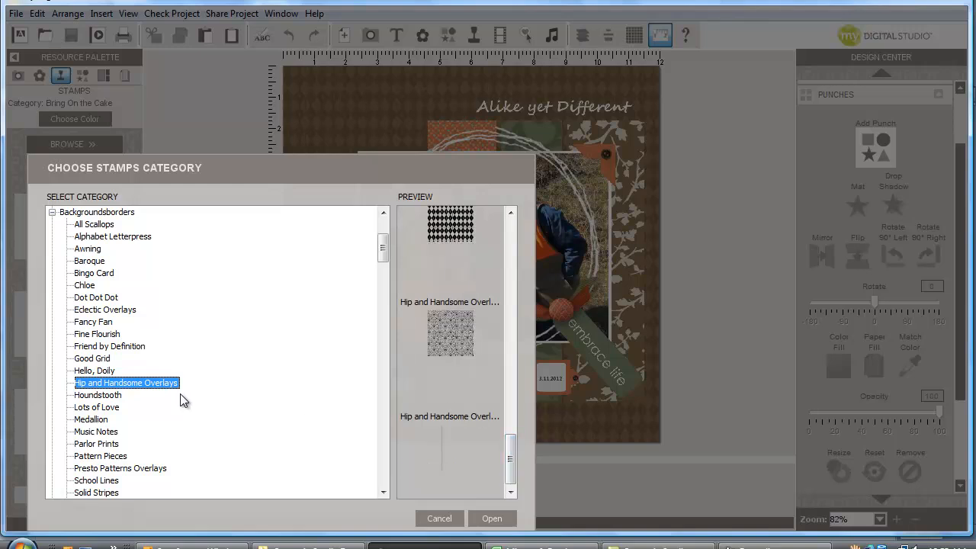
# - Look through all the stamp previews in the Presto Patterns Overlays category
pyautogui.click(156, 471)
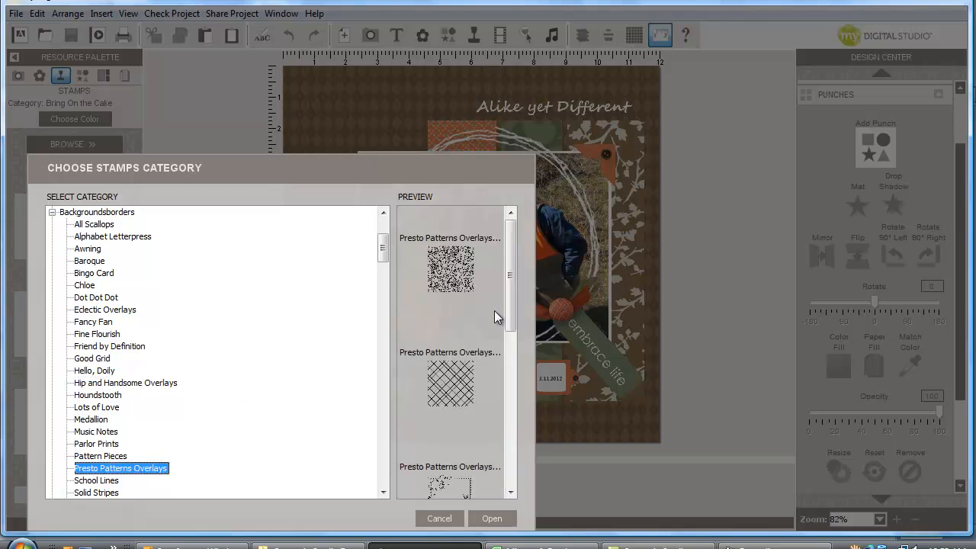
pyautogui.moveTo(508, 302); pyautogui.dragTo(508, 325)
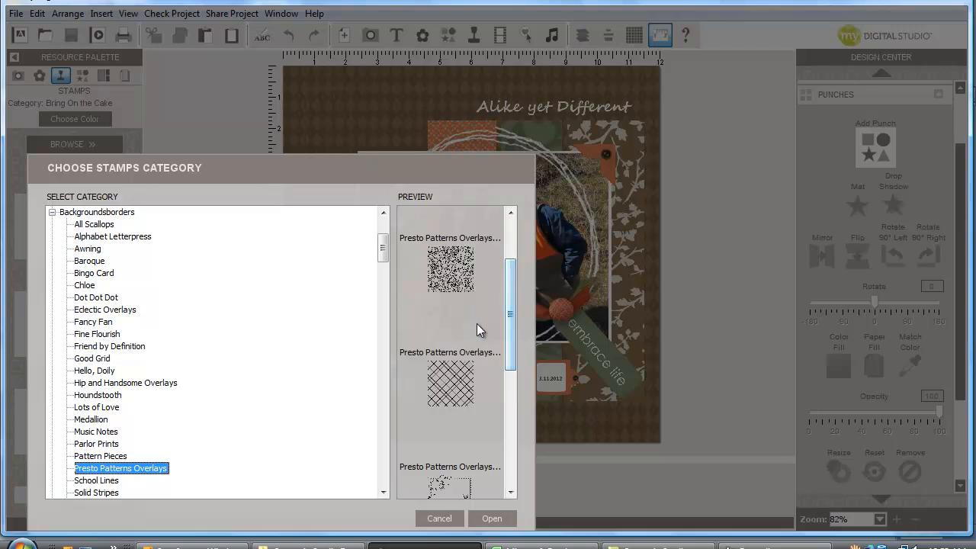
pyautogui.scroll(-1, 516, 335)
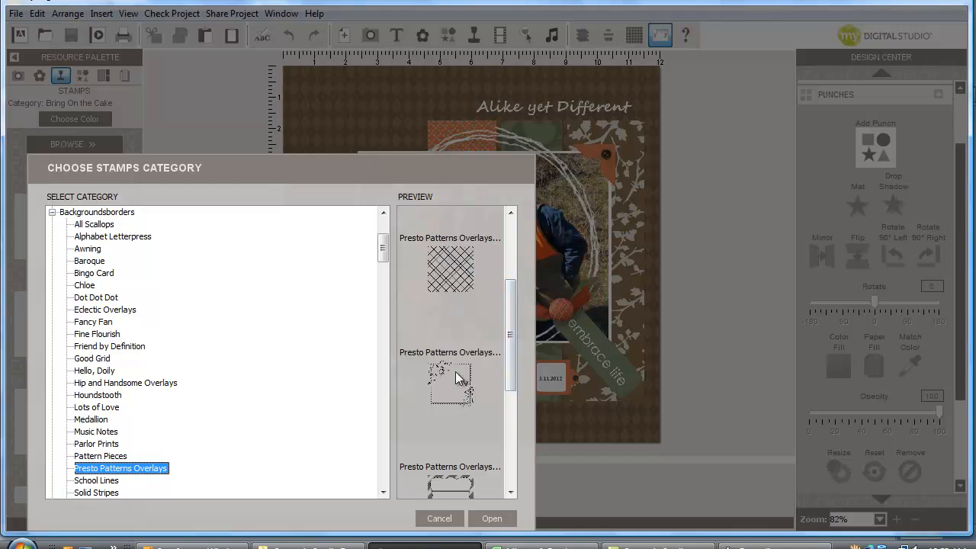
pyautogui.scroll(-1, 513, 370)
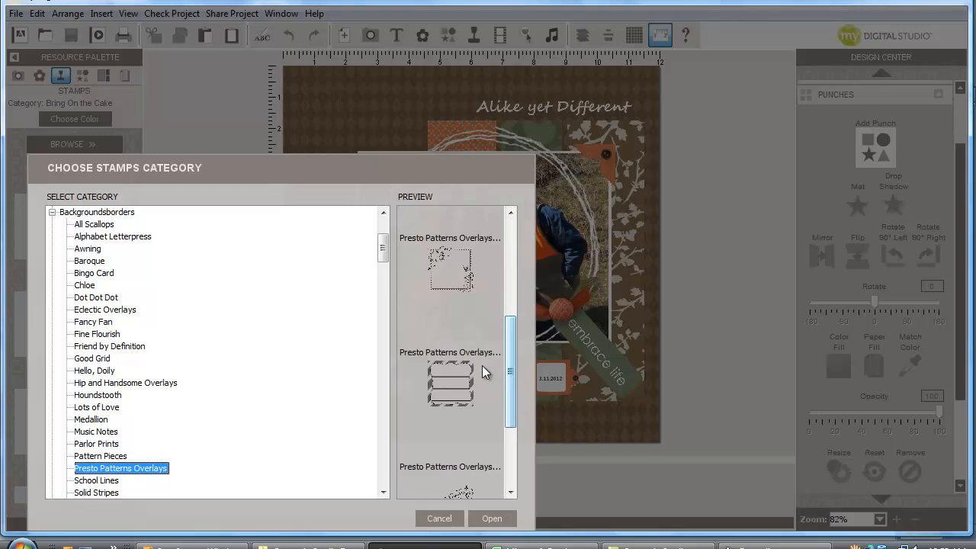
pyautogui.scroll(-2, 512, 371)
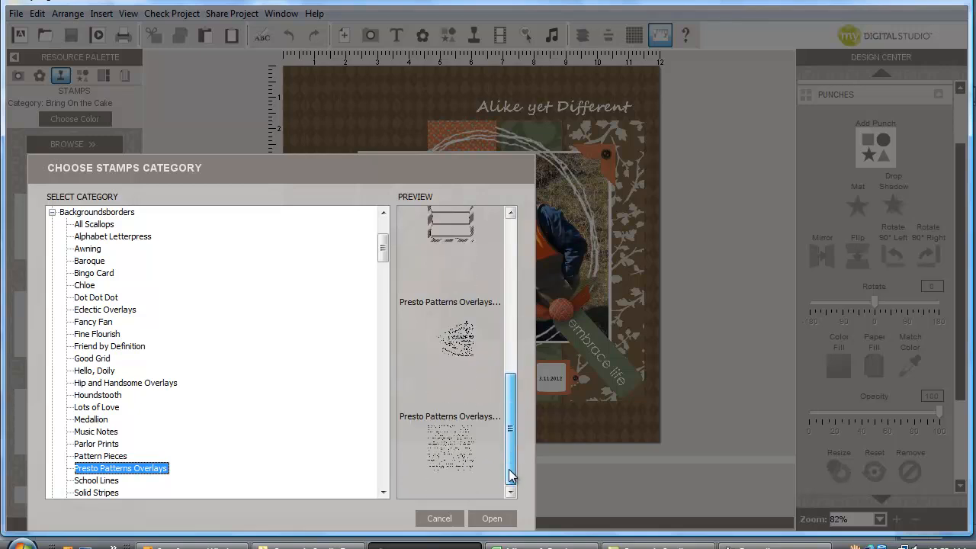
# - Find the Sunset Serenade Overlays category and look through its stamp previews
pyautogui.click(384, 492)
pyautogui.click(383, 492)
pyautogui.click(383, 491)
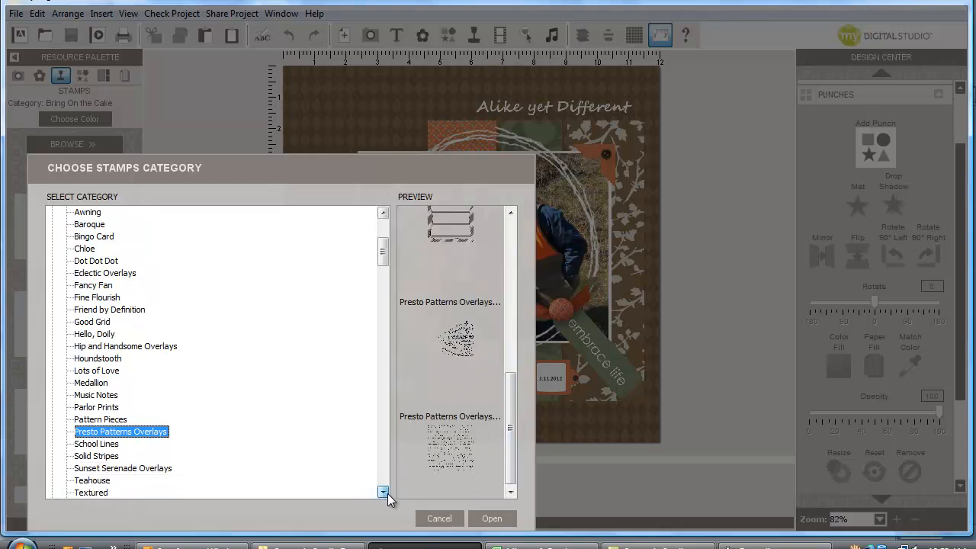
pyautogui.click(383, 491)
pyautogui.click(383, 491)
pyautogui.click(145, 446)
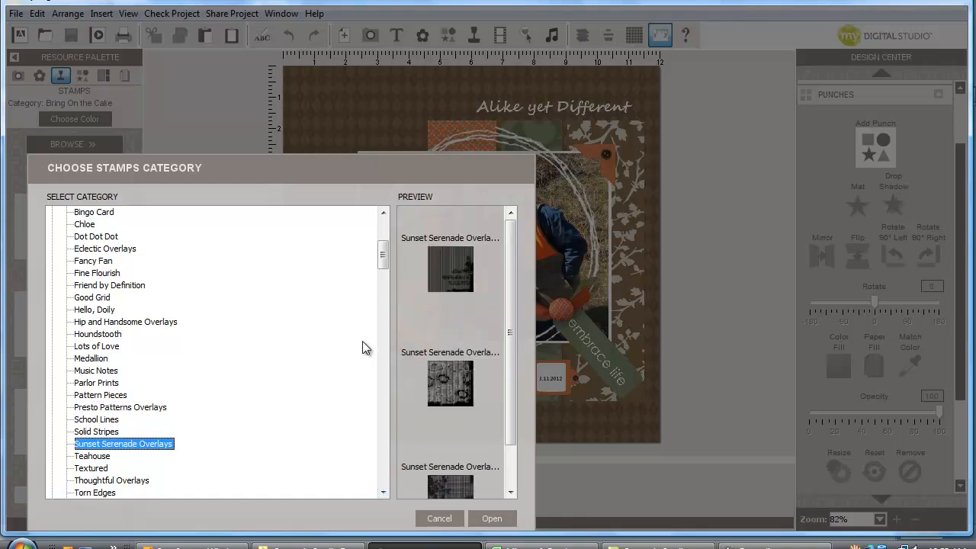
pyautogui.moveTo(510, 293); pyautogui.dragTo(504, 350)
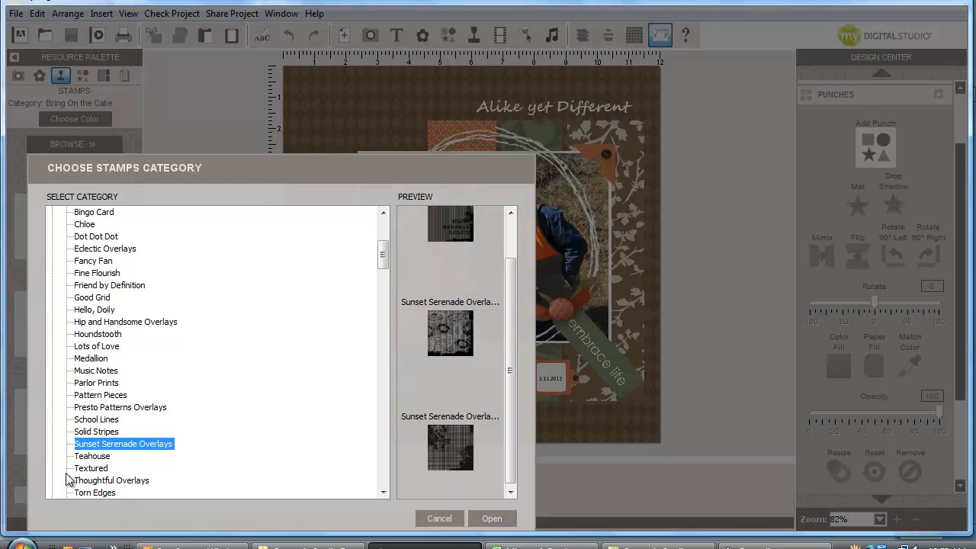
# - Look through the border stamp previews in the Thoughtful Overlays category
pyautogui.click(132, 482)
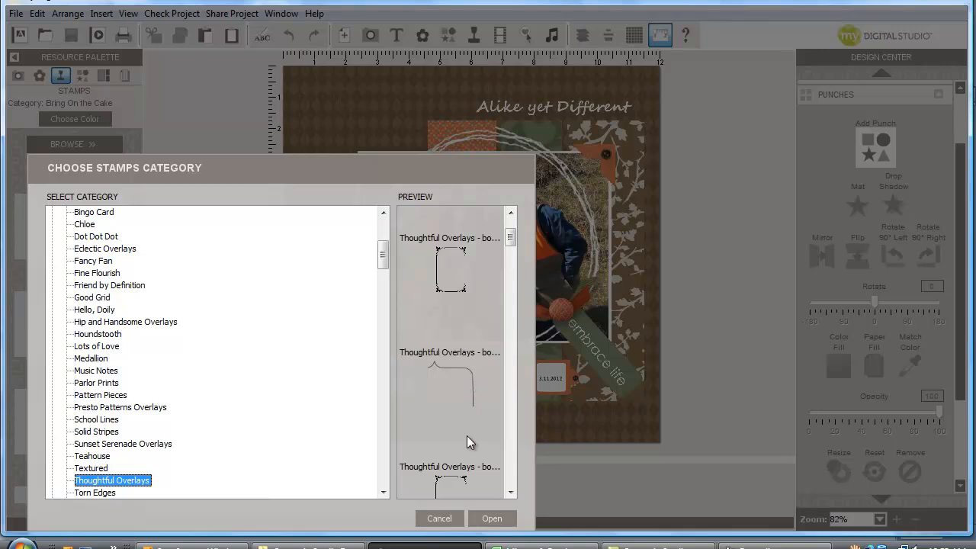
pyautogui.click(510, 492)
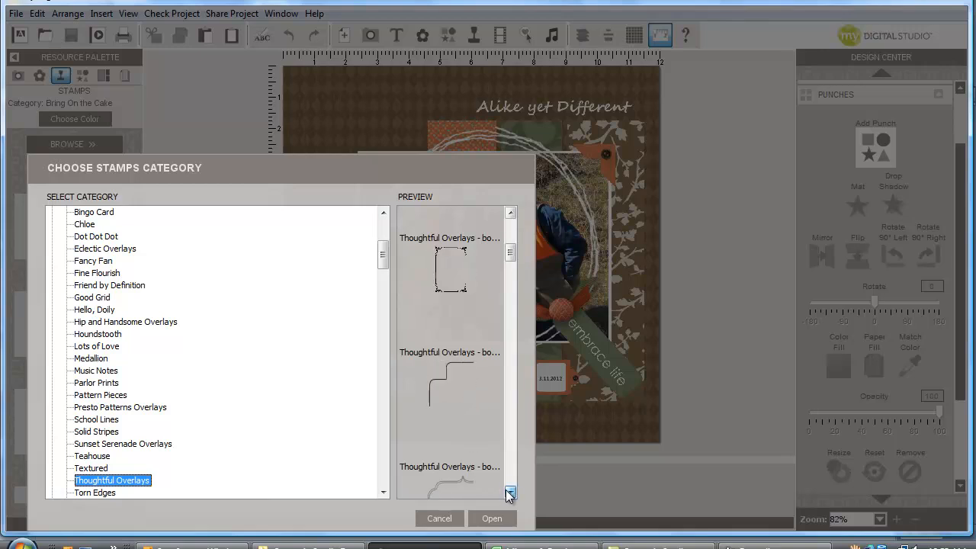
pyautogui.click(510, 492)
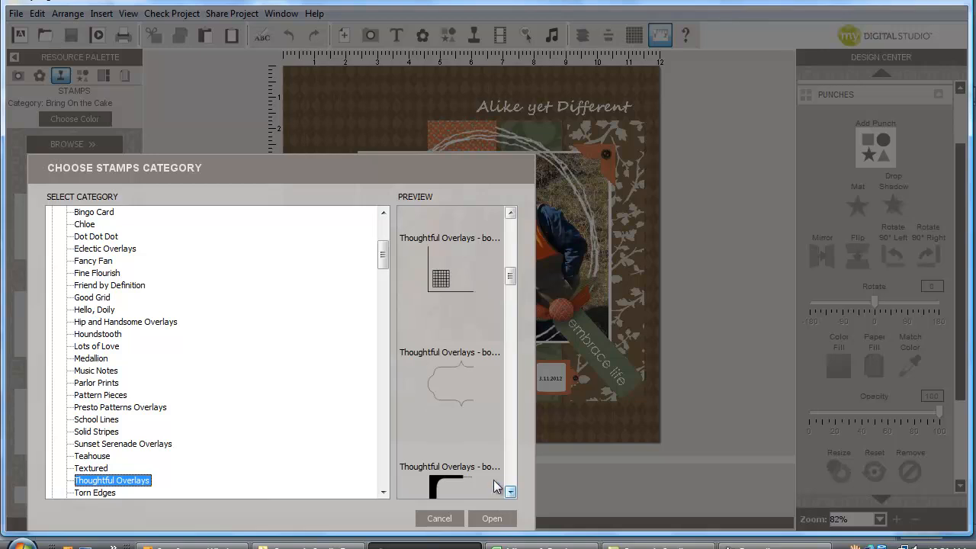
pyautogui.click(510, 492)
pyautogui.click(510, 491)
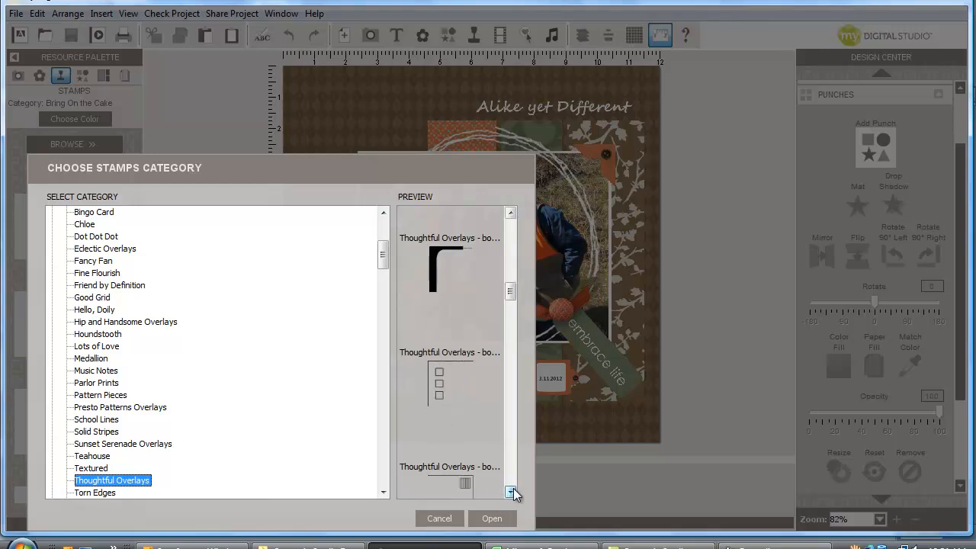
# - Preview the texture stamps in Vintage Overlays and load that category into the resource palette
pyautogui.click(382, 492)
pyautogui.click(383, 492)
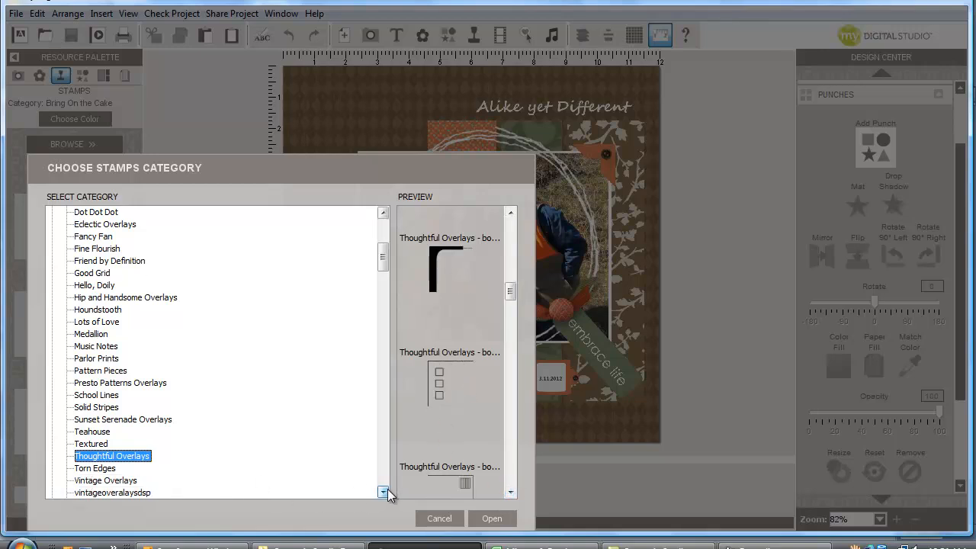
pyautogui.click(383, 492)
pyautogui.click(118, 468)
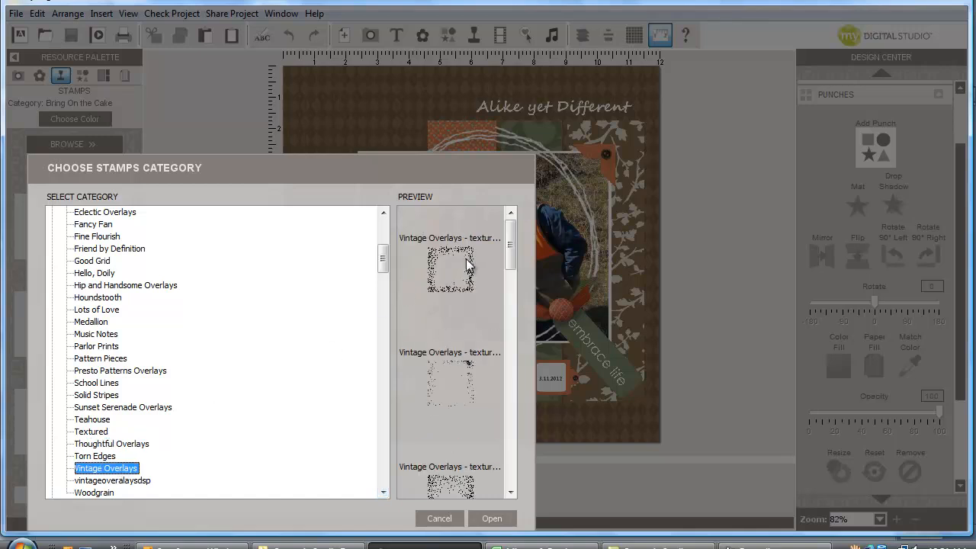
pyautogui.moveTo(510, 244); pyautogui.dragTo(507, 328)
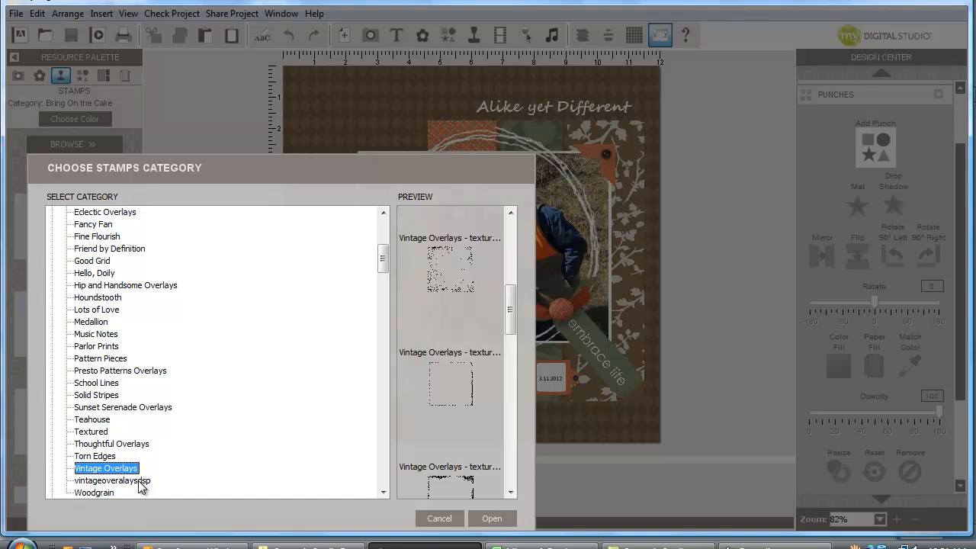
pyautogui.moveTo(513, 290); pyautogui.dragTo(512, 317)
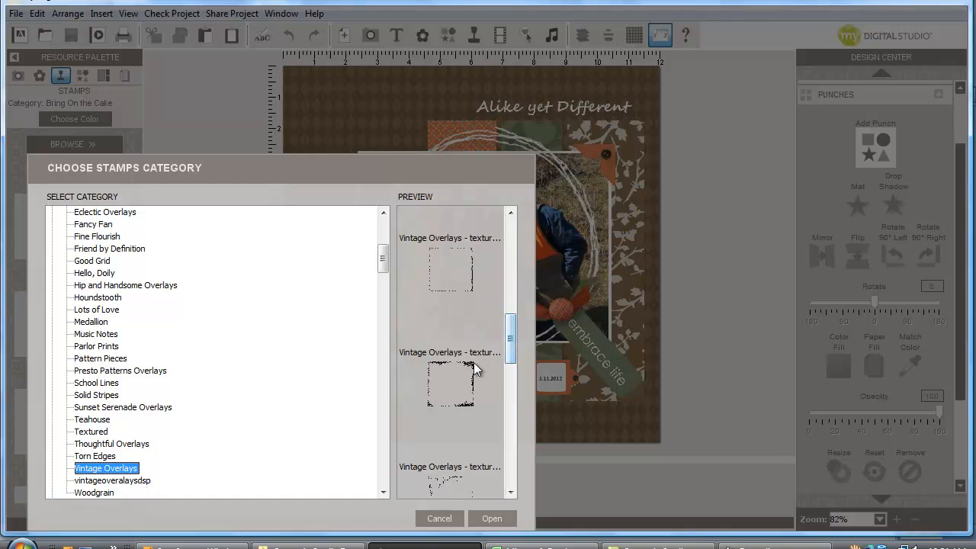
pyautogui.moveTo(507, 326); pyautogui.dragTo(493, 353)
pyautogui.moveTo(440, 372); pyautogui.dragTo(510, 326)
pyautogui.scroll(1, 427, 255)
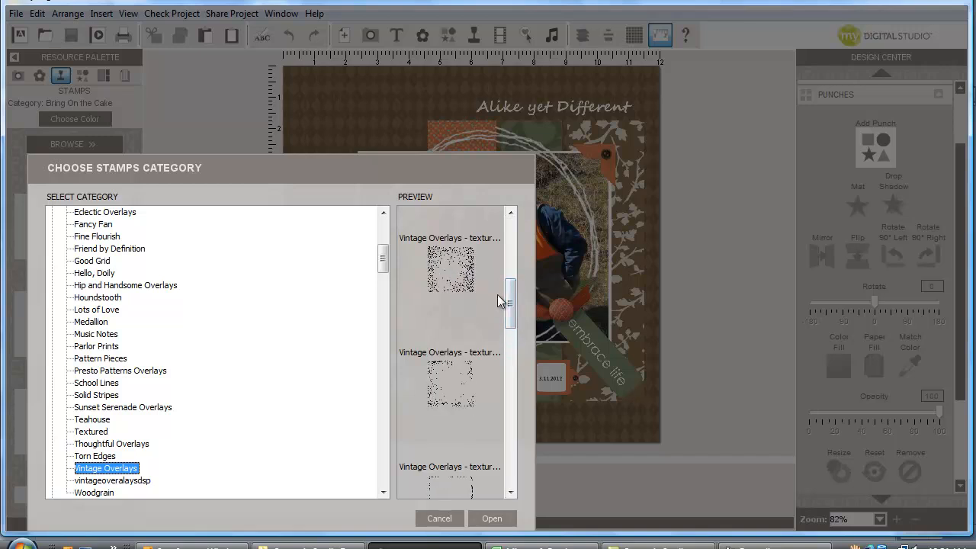
pyautogui.click(503, 519)
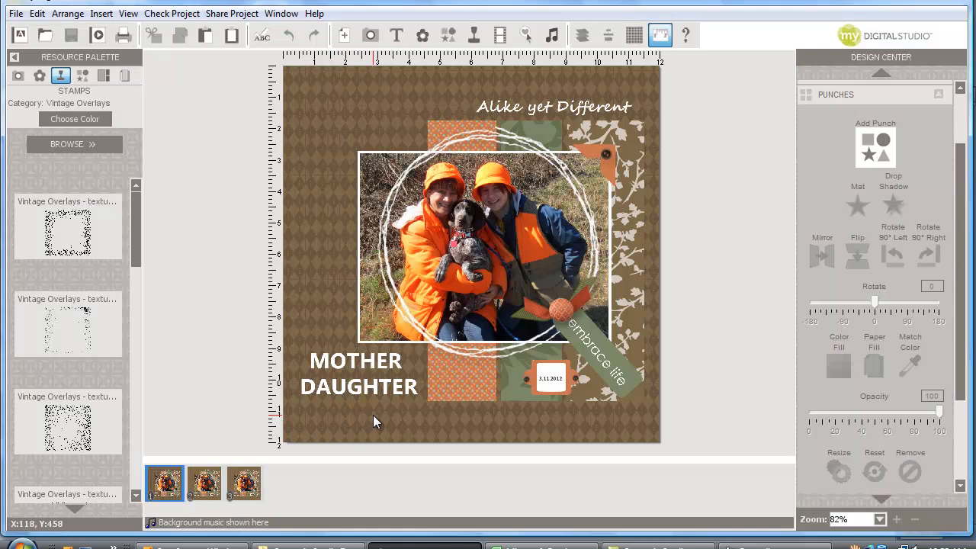
# - Switch to page 2 and load the Hip and Handsome Overlays stamp category into the resource palette
pyautogui.click(216, 479)
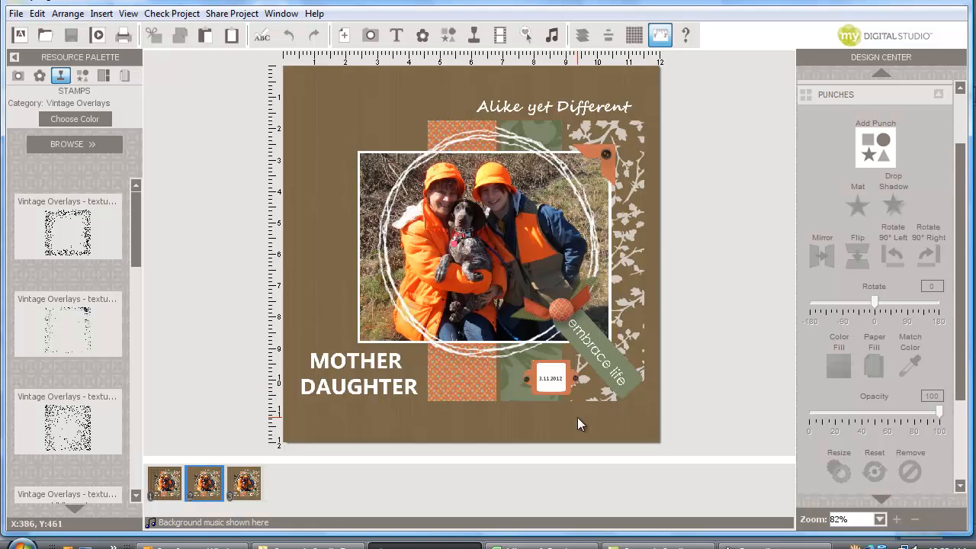
pyautogui.click(72, 146)
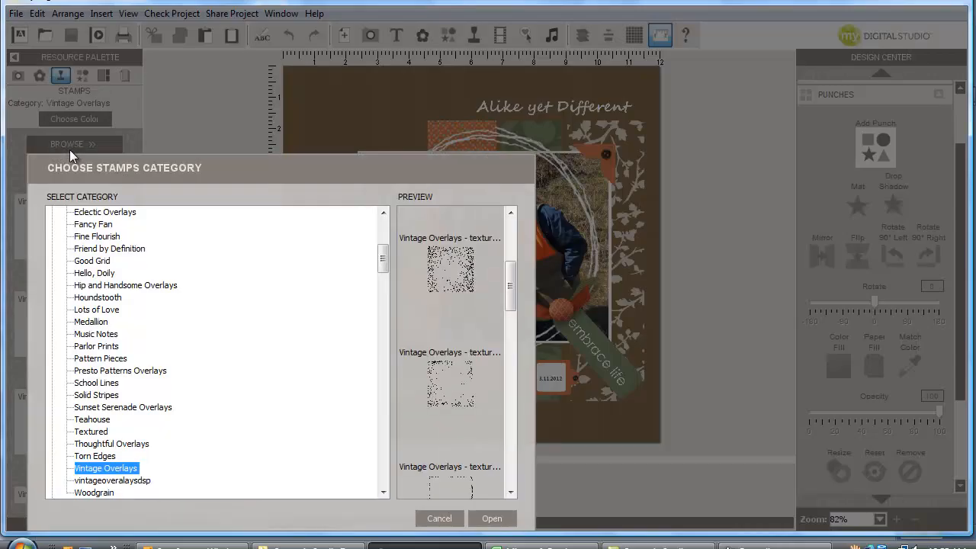
pyautogui.click(114, 286)
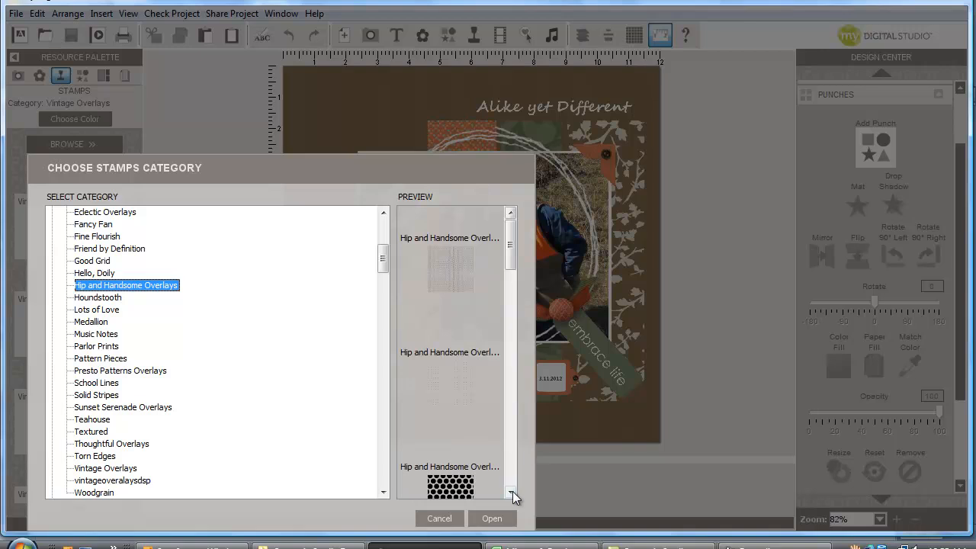
pyautogui.click(510, 492)
pyautogui.click(511, 492)
pyautogui.click(502, 518)
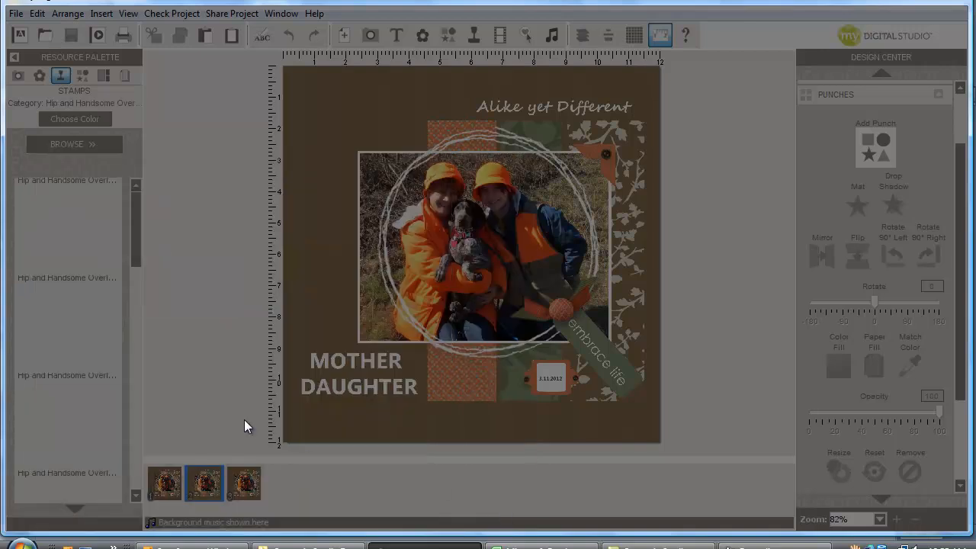
# - Place the black diamond-pattern Hip and Handsome overlay stamp across page 2 at about X 17, Y 0
pyautogui.click(138, 394)
pyautogui.click(139, 394)
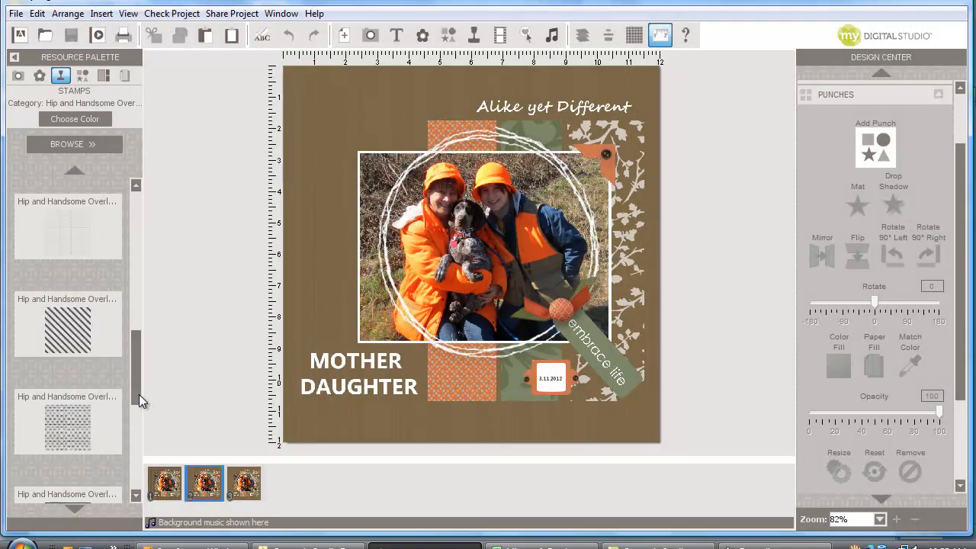
pyautogui.scroll(-3, 134, 395)
pyautogui.moveTo(68, 329); pyautogui.dragTo(475, 258)
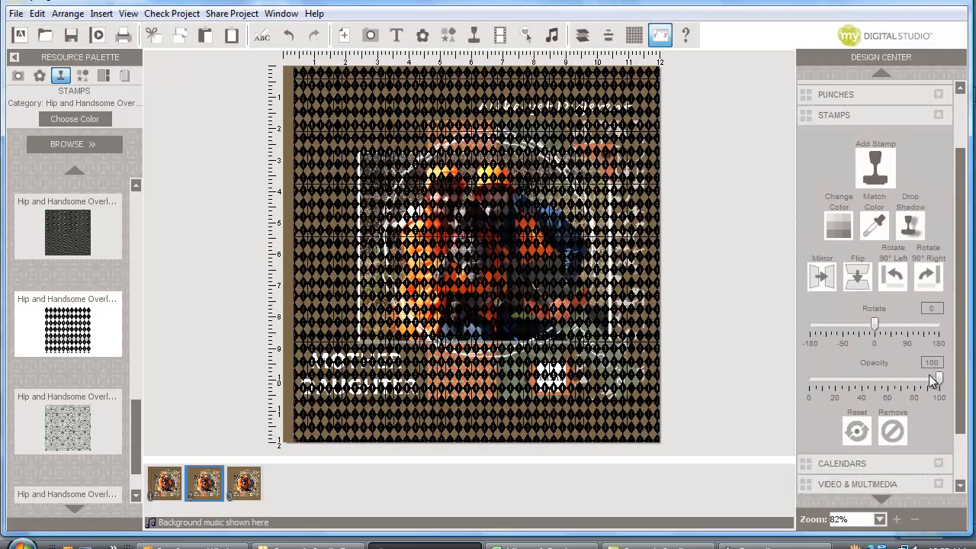
# - Recolor the diamond-pattern overlay stamp on page 2 to the dark brown from the Stampin' Up! color palette
pyautogui.click(838, 226)
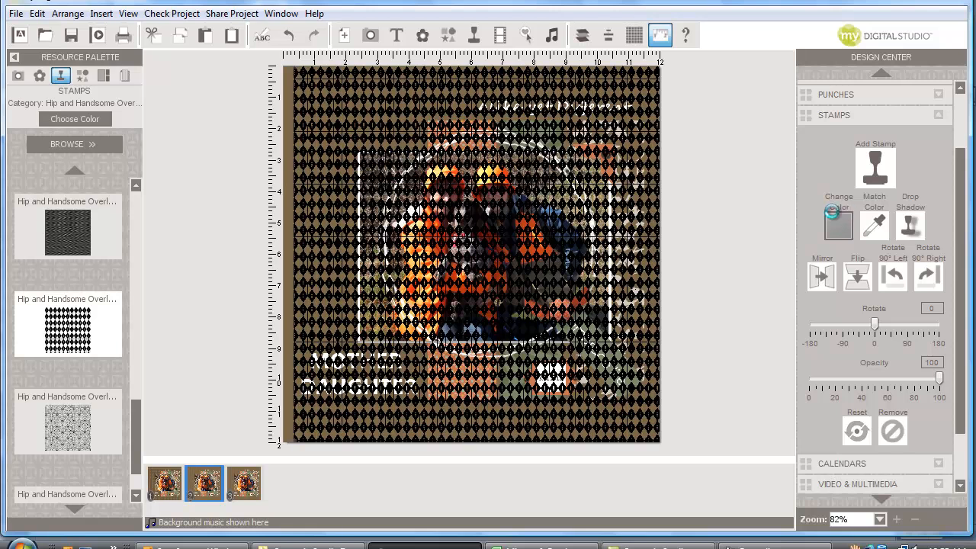
pyautogui.click(832, 211)
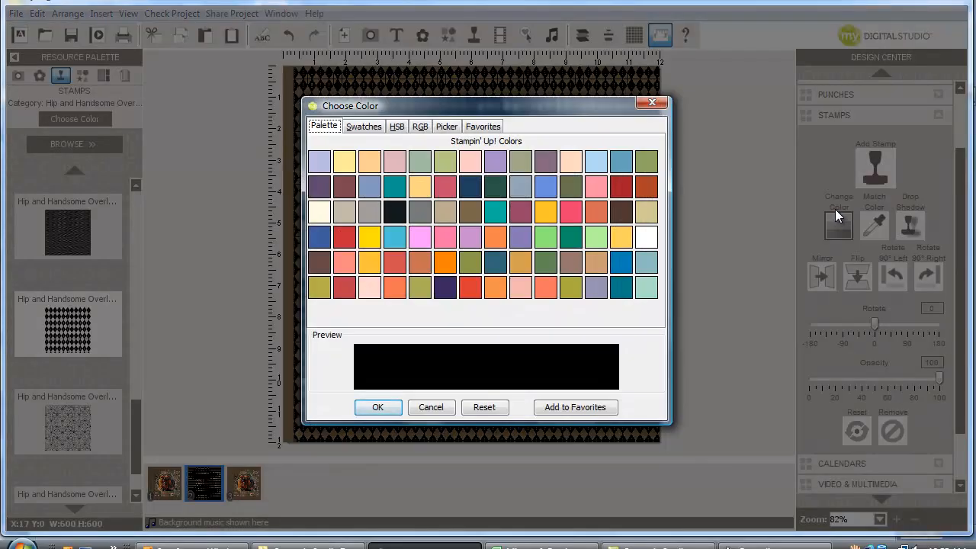
pyautogui.click(626, 208)
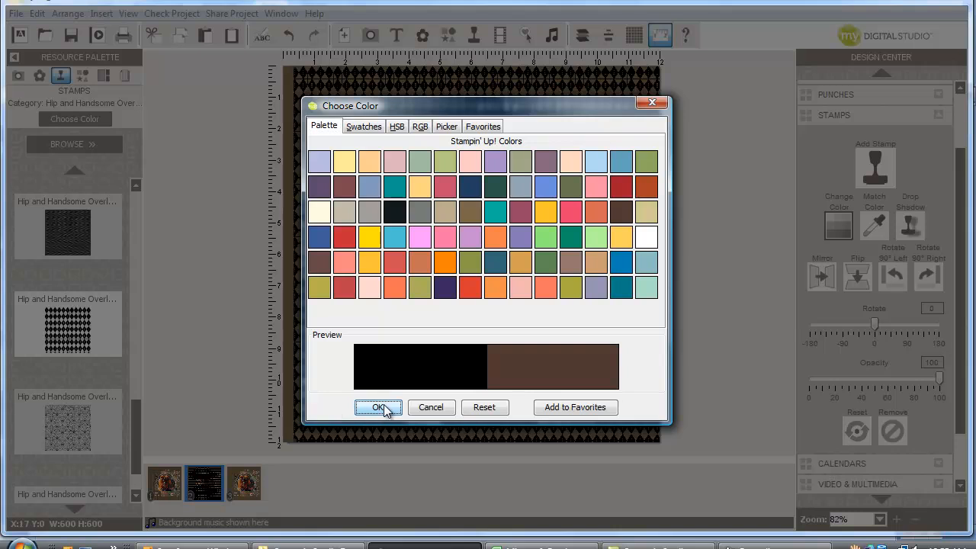
pyautogui.click(378, 406)
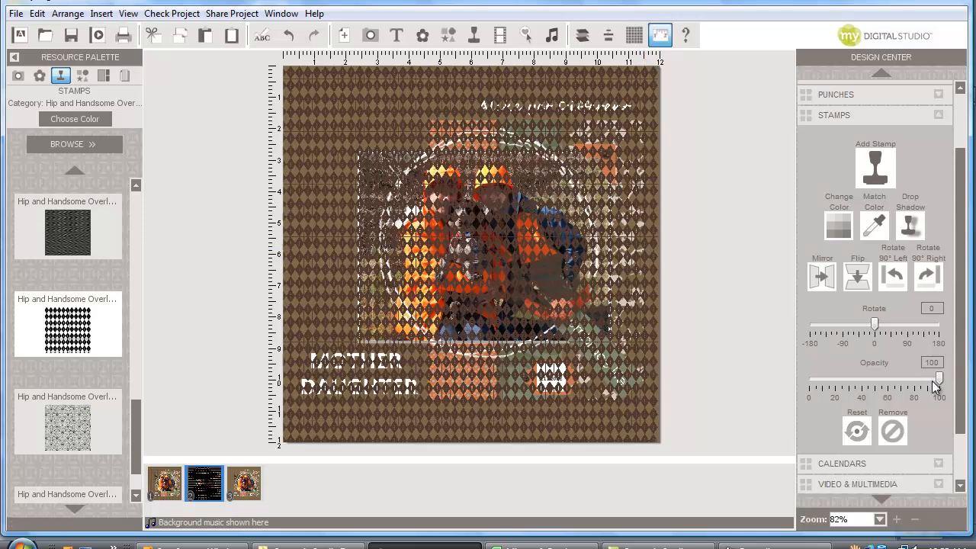
# - Reduce the diamond overlay stamp's opacity to 40 and send it to the back, behind the photo and text
pyautogui.moveTo(929, 381); pyautogui.dragTo(860, 381)
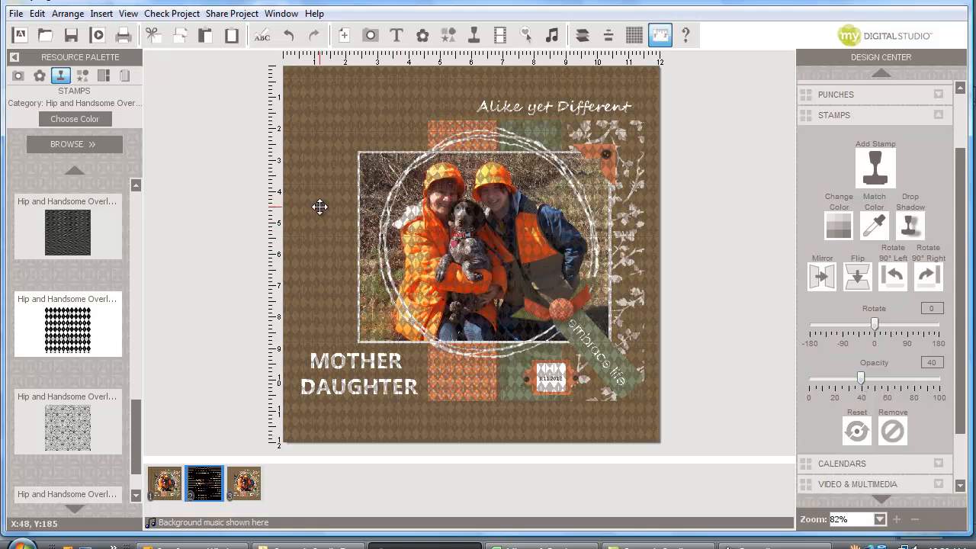
pyautogui.rightClick(331, 125)
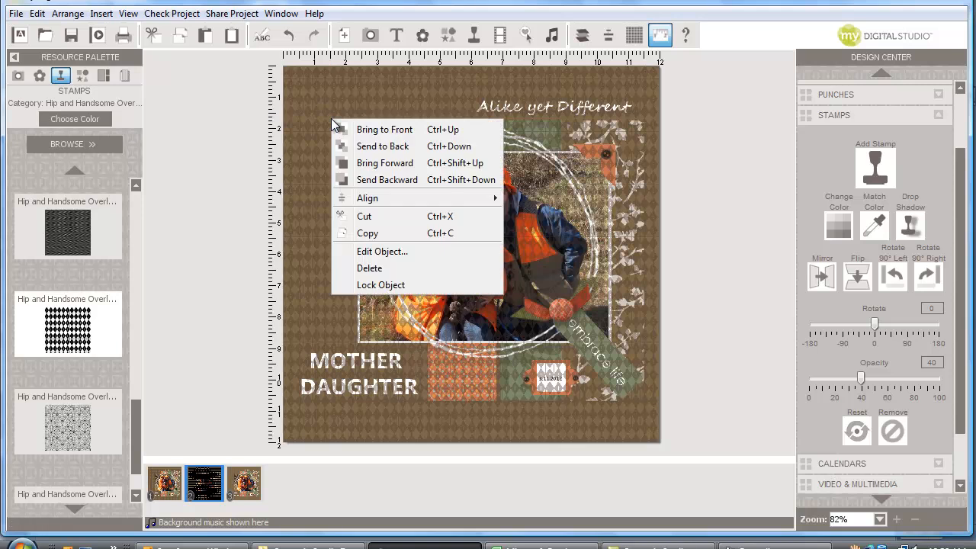
pyautogui.click(381, 143)
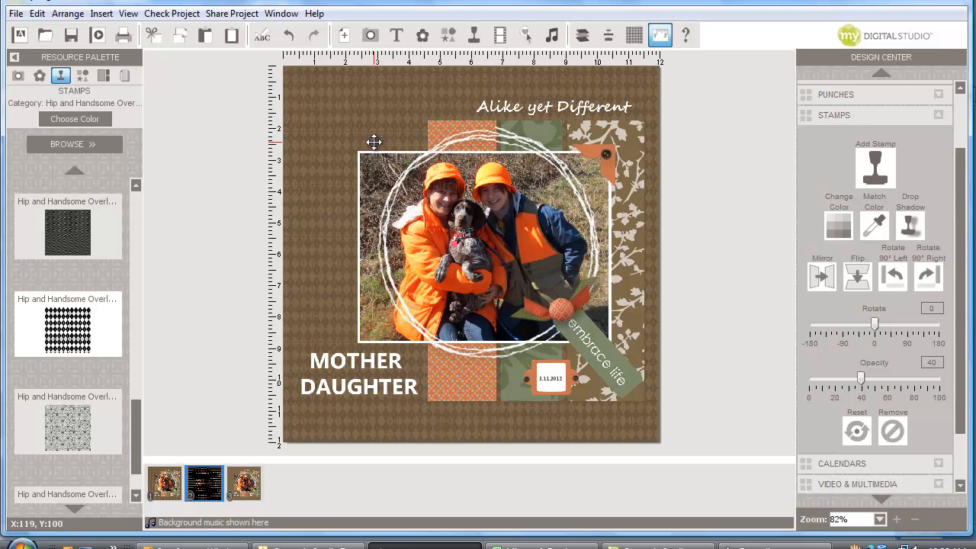
# - Switch to page 3 and load the Vintage Overlays stamp category into the resource palette
pyautogui.click(244, 482)
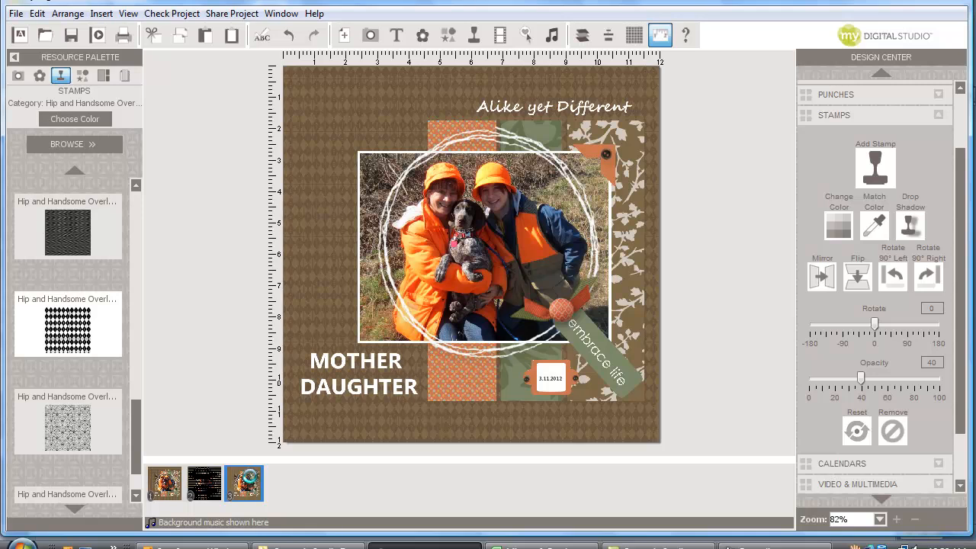
pyautogui.click(248, 478)
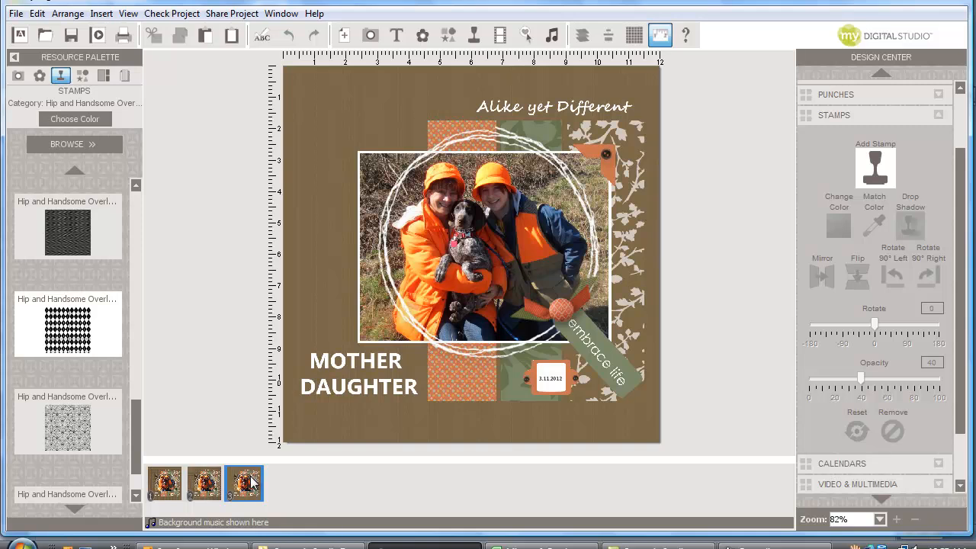
pyautogui.click(65, 144)
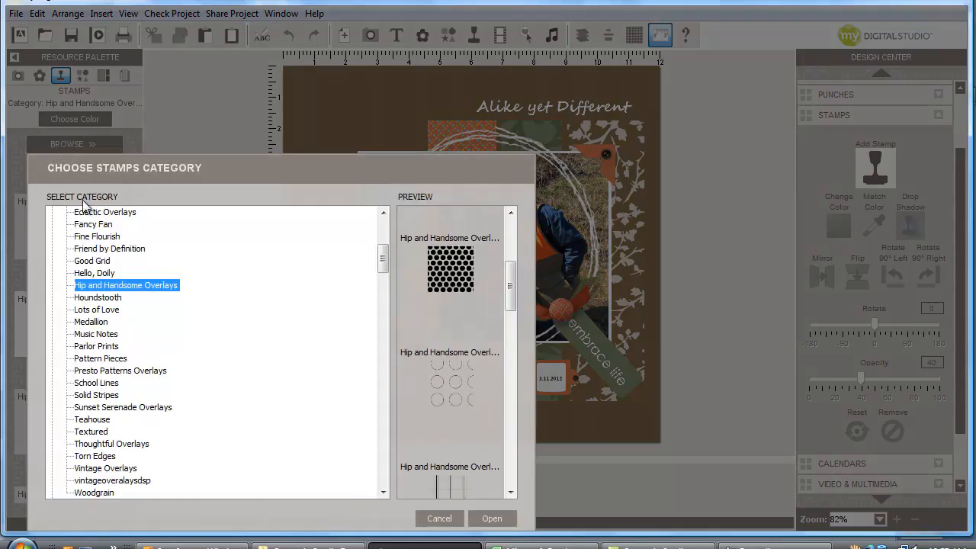
pyautogui.click(116, 468)
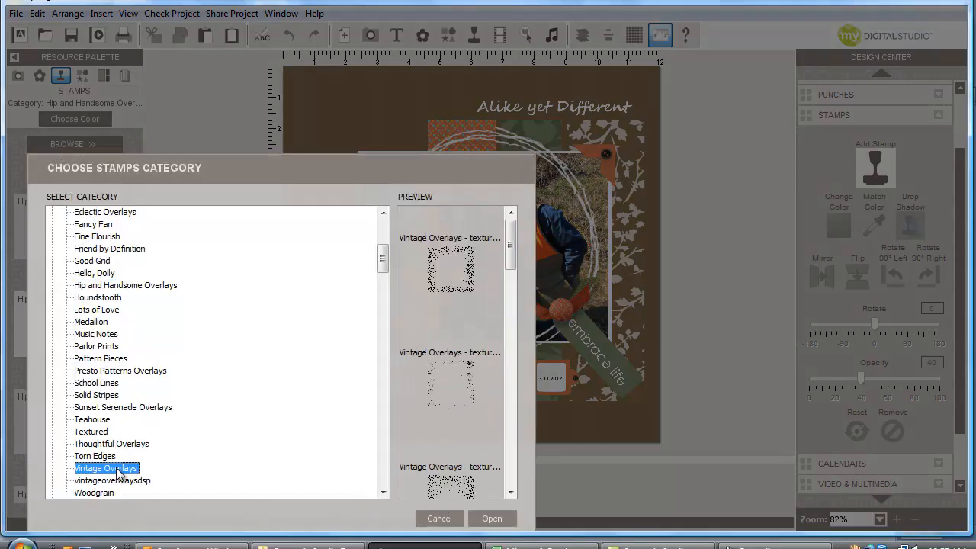
pyautogui.click(499, 522)
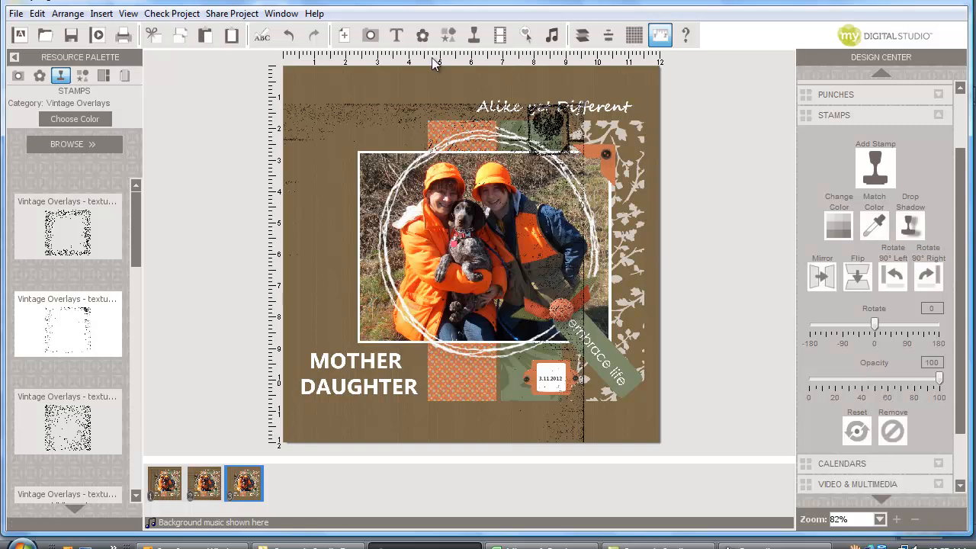
# - Add the second Vintage Overlays texture stamp to page 3 and try several positions and smaller sizes for it around the photo
pyautogui.moveTo(336, 110); pyautogui.dragTo(366, 88)
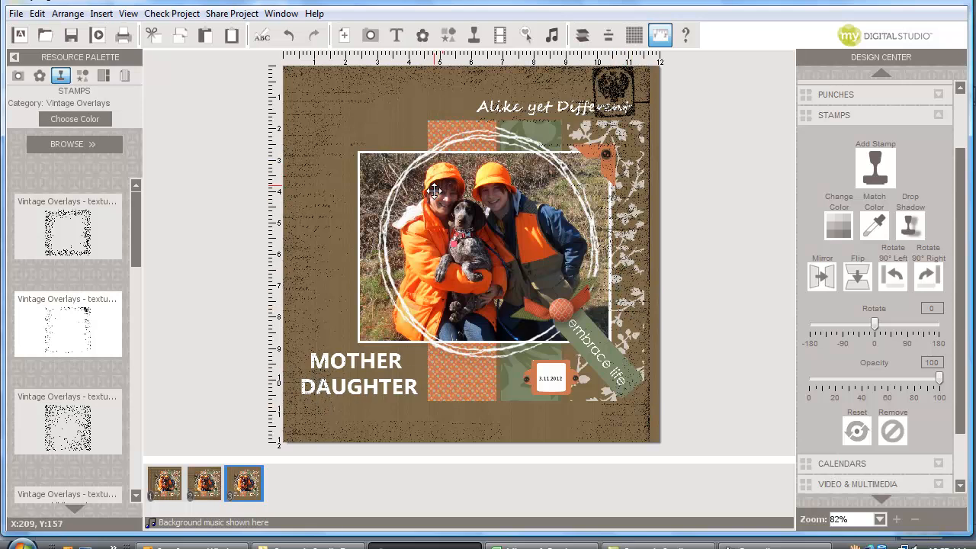
pyautogui.moveTo(635, 82); pyautogui.dragTo(340, 89)
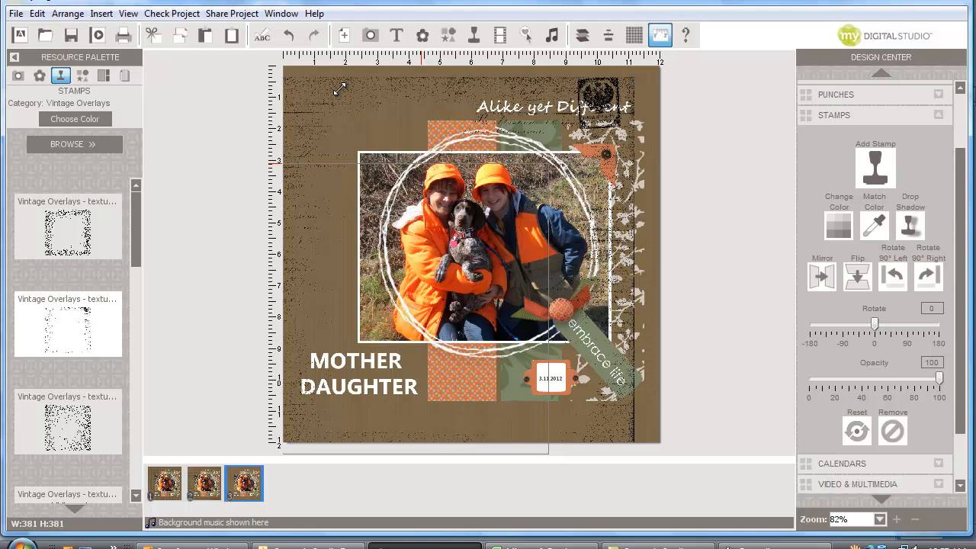
pyautogui.moveTo(325, 145); pyautogui.dragTo(361, 162)
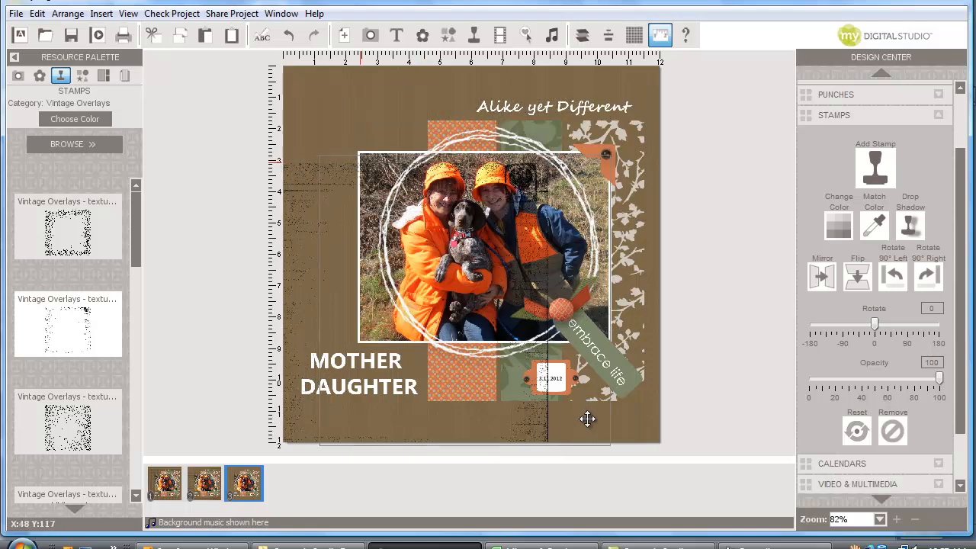
pyautogui.moveTo(319, 155); pyautogui.dragTo(388, 238)
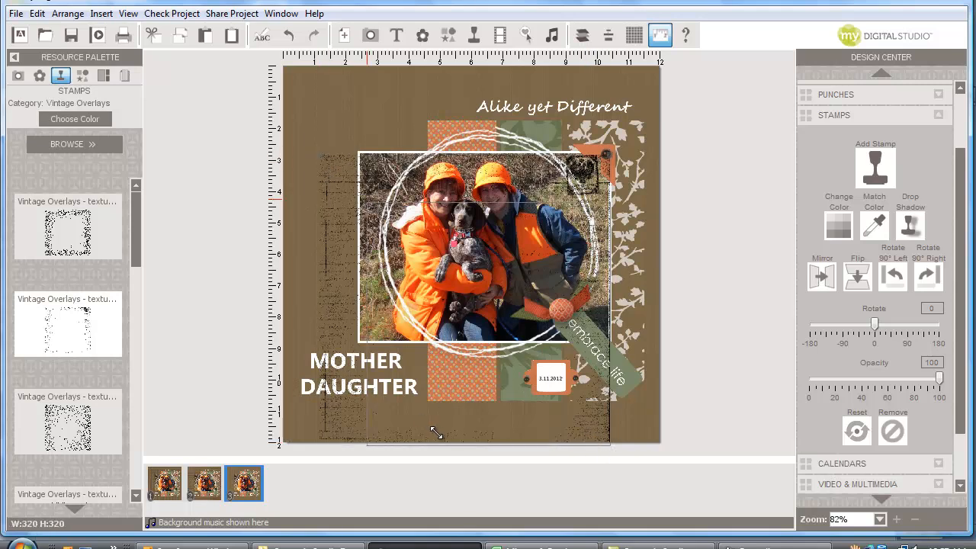
pyautogui.moveTo(434, 431); pyautogui.dragTo(434, 431)
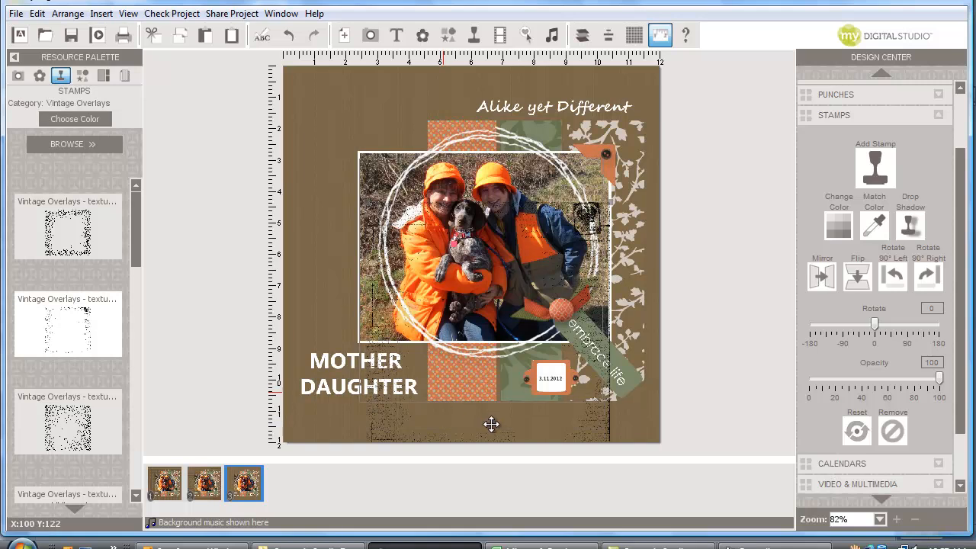
pyautogui.moveTo(491, 423); pyautogui.dragTo(491, 424)
pyautogui.moveTo(584, 168); pyautogui.dragTo(590, 147)
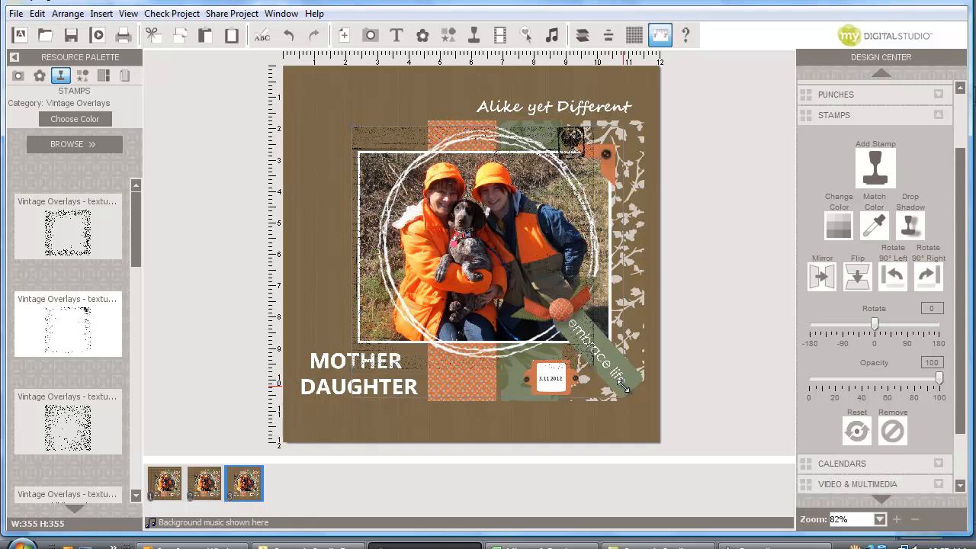
# - Resize the vintage texture stamp to about 432 by 432 and recolor it white
pyautogui.moveTo(623, 379); pyautogui.dragTo(624, 379)
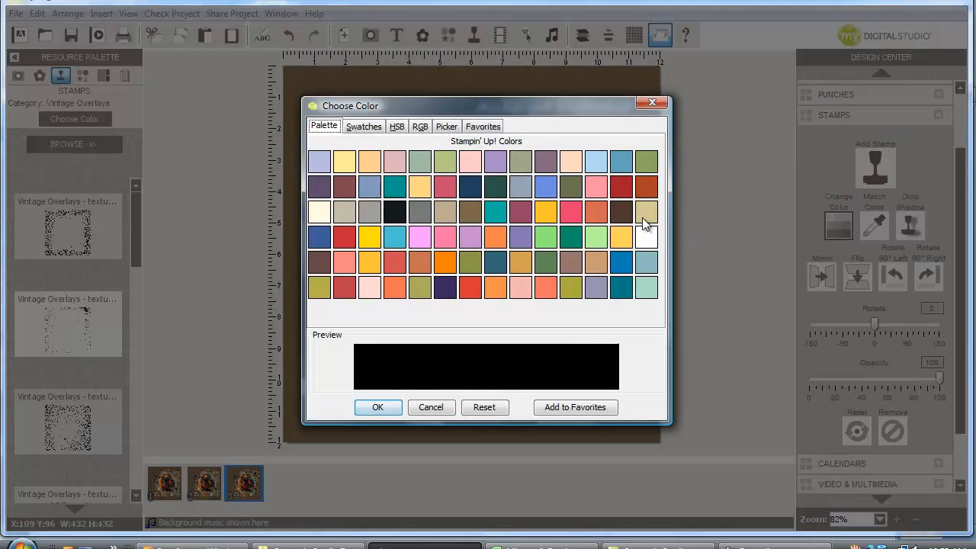
pyautogui.click(646, 237)
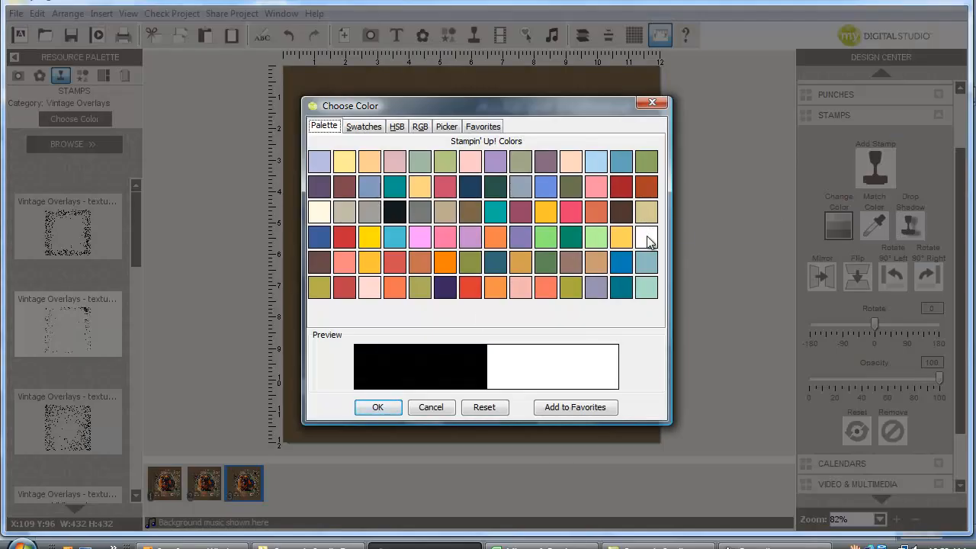
pyautogui.click(376, 407)
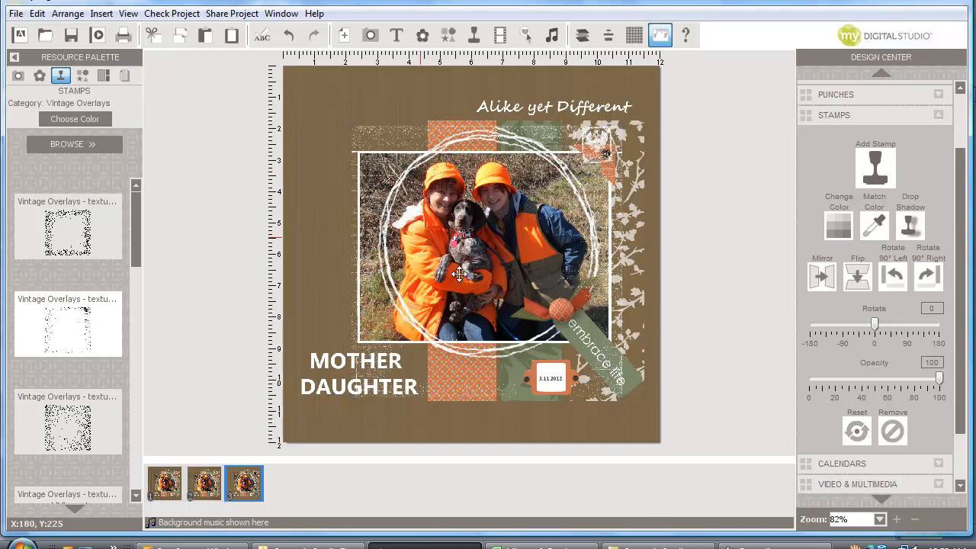
# - Enlarge the white texture stamp to about 505 by 505, accepting the larger size, and shift it toward the page's upper-left corner
pyautogui.moveTo(627, 398); pyautogui.dragTo(660, 436)
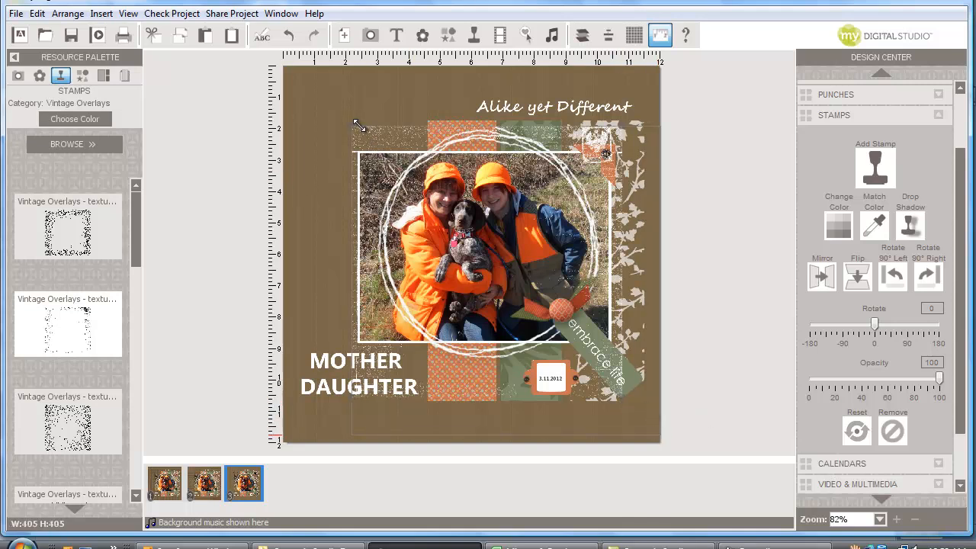
pyautogui.moveTo(355, 126); pyautogui.dragTo(276, 52)
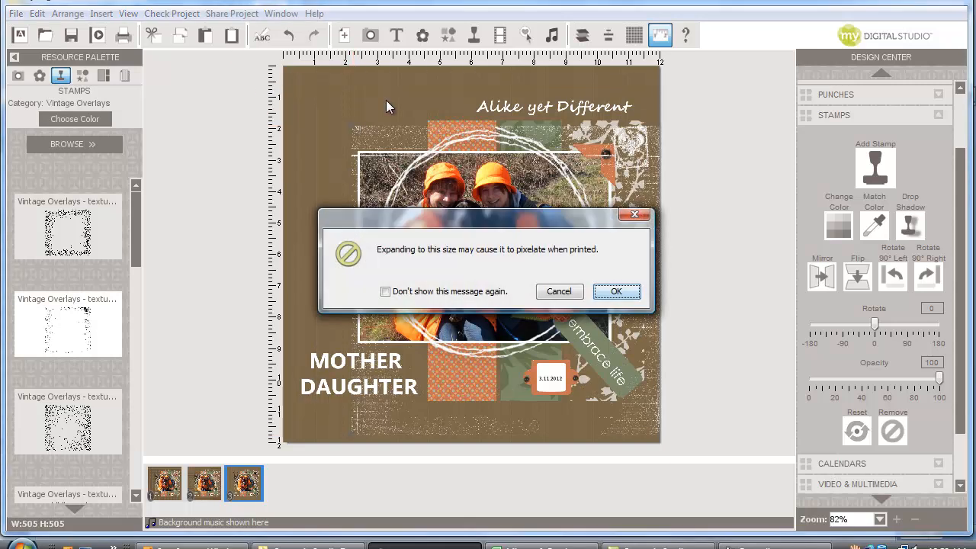
pyautogui.click(616, 291)
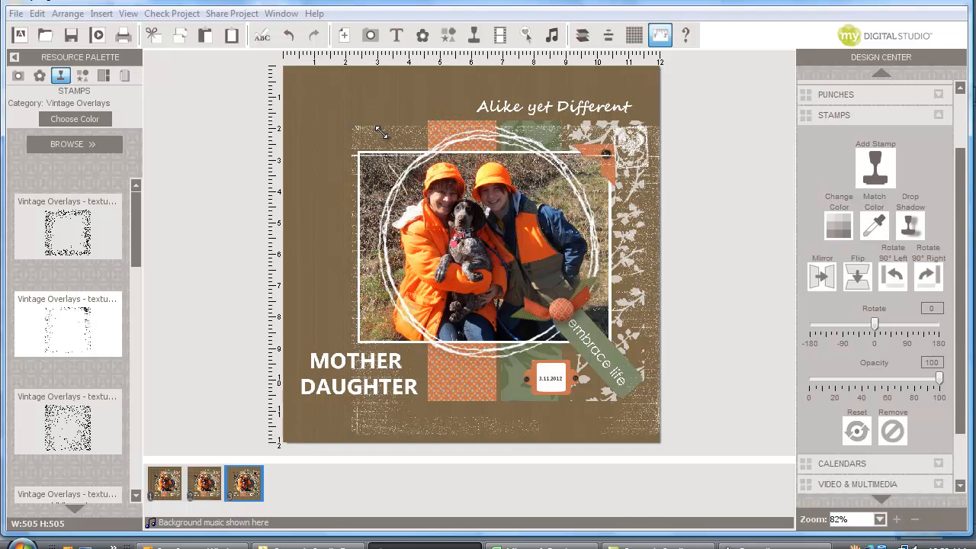
pyautogui.moveTo(381, 130); pyautogui.dragTo(321, 125)
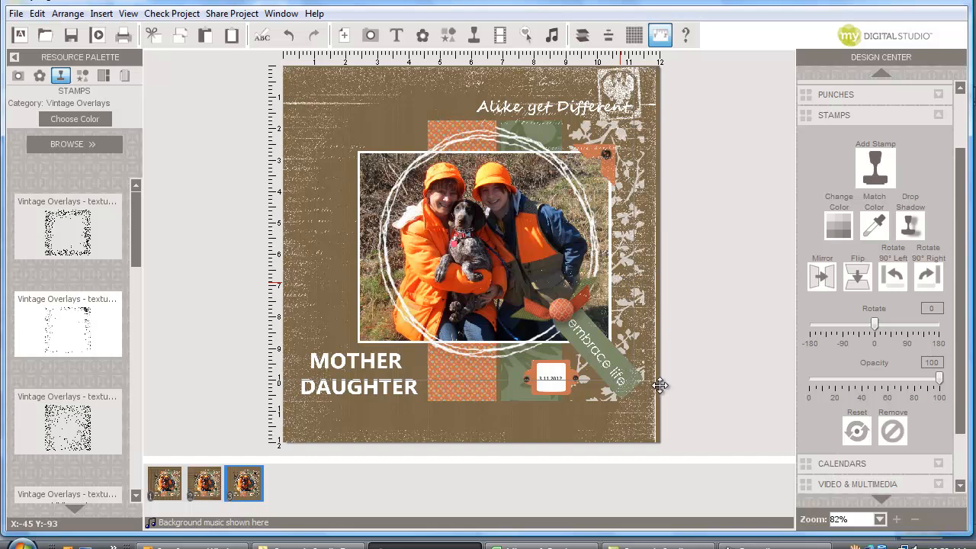
# - Enlarge the white texture stamp to about 590 by 590 and position it across page 3 with its postmark in the upper-right corner
pyautogui.moveTo(645, 389); pyautogui.dragTo(679, 418)
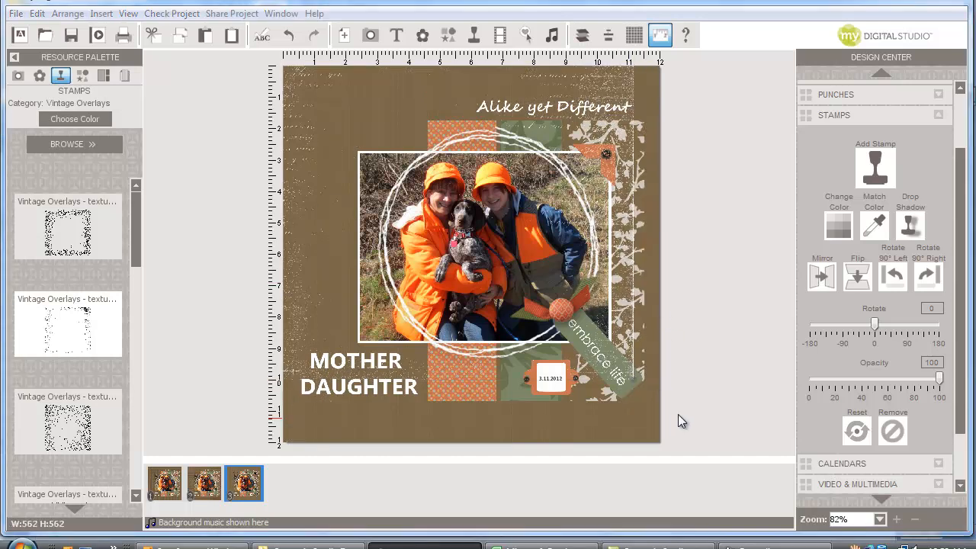
pyautogui.click(616, 291)
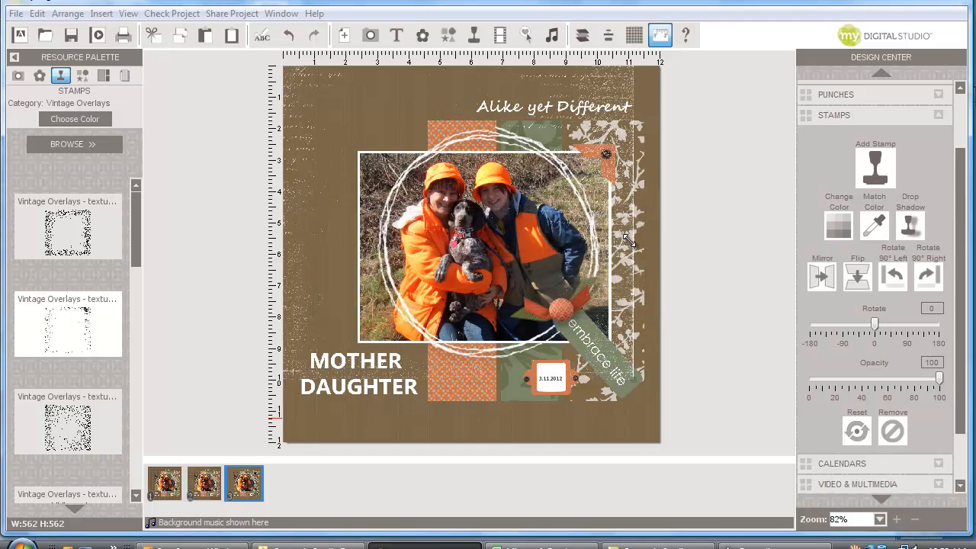
pyautogui.moveTo(648, 242); pyautogui.dragTo(653, 264)
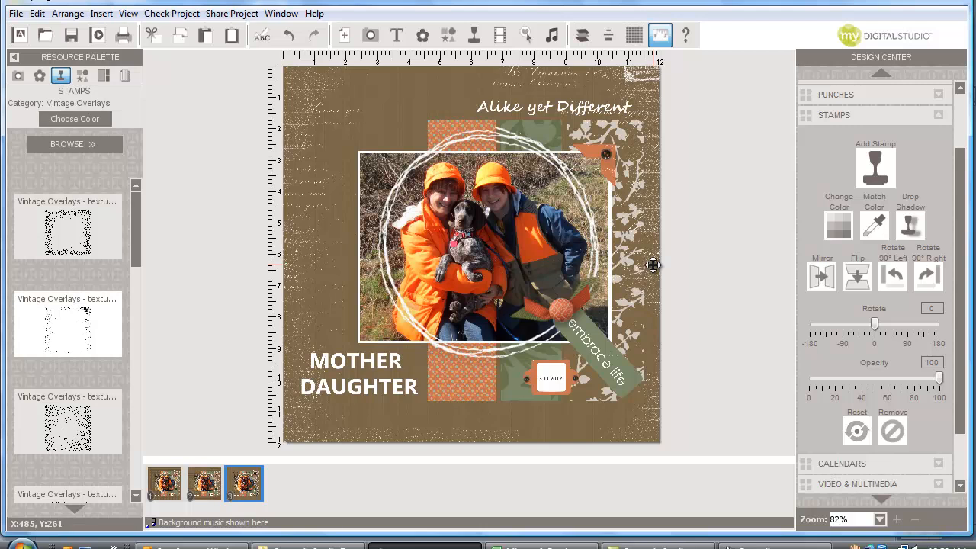
pyautogui.moveTo(304, 189); pyautogui.dragTo(285, 71)
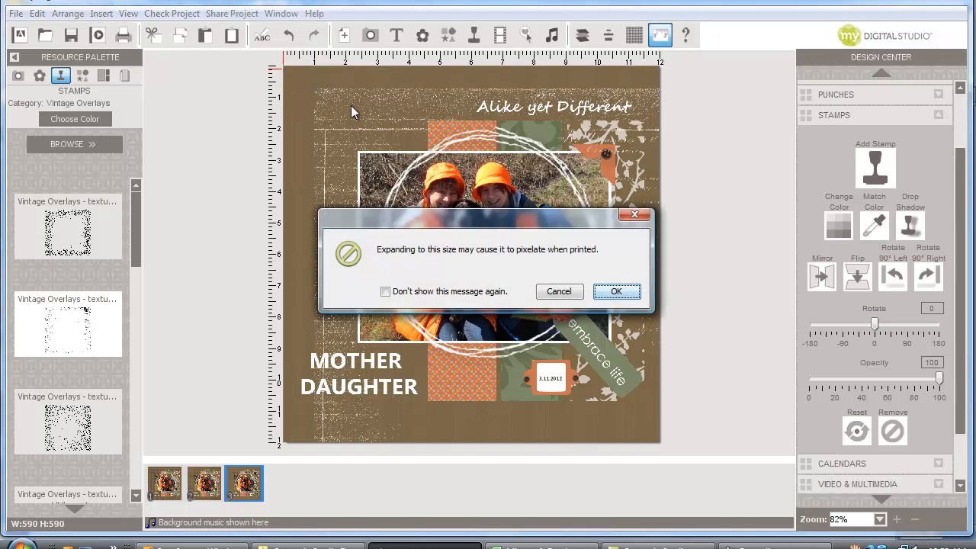
pyautogui.press('Return')
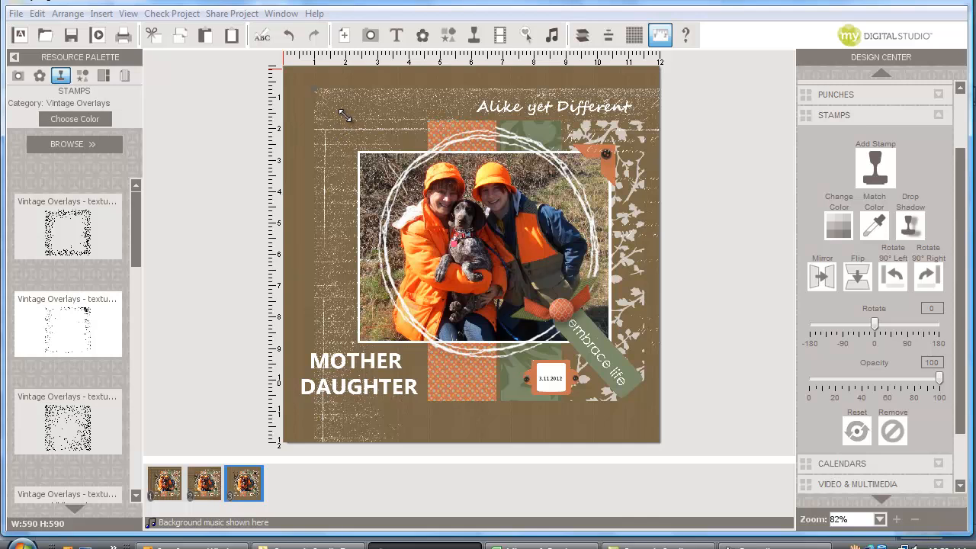
pyautogui.moveTo(344, 114); pyautogui.dragTo(313, 110)
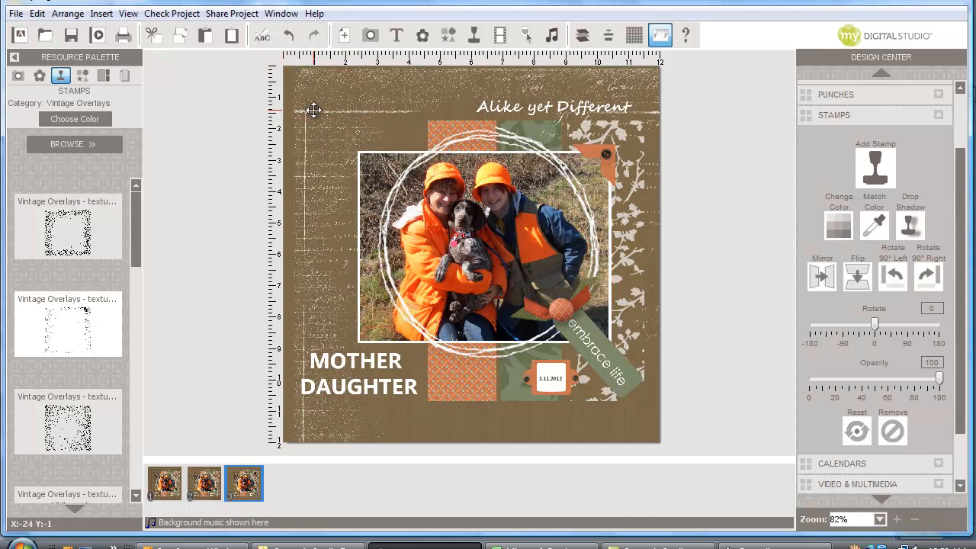
pyautogui.moveTo(313, 110); pyautogui.dragTo(488, 132)
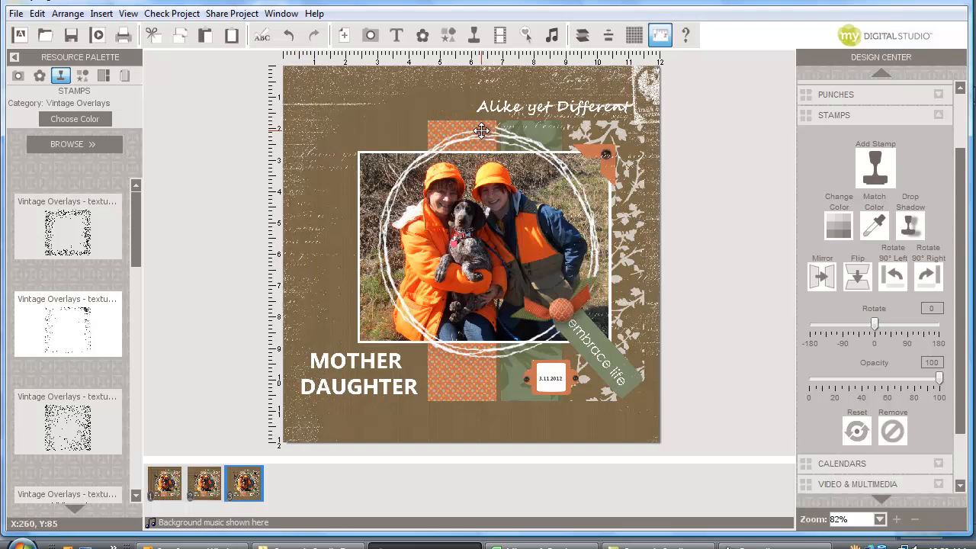
# - Review the diamond overlay background on page 2 and return to page 3 to compare it with the vintage texture
pyautogui.click(207, 488)
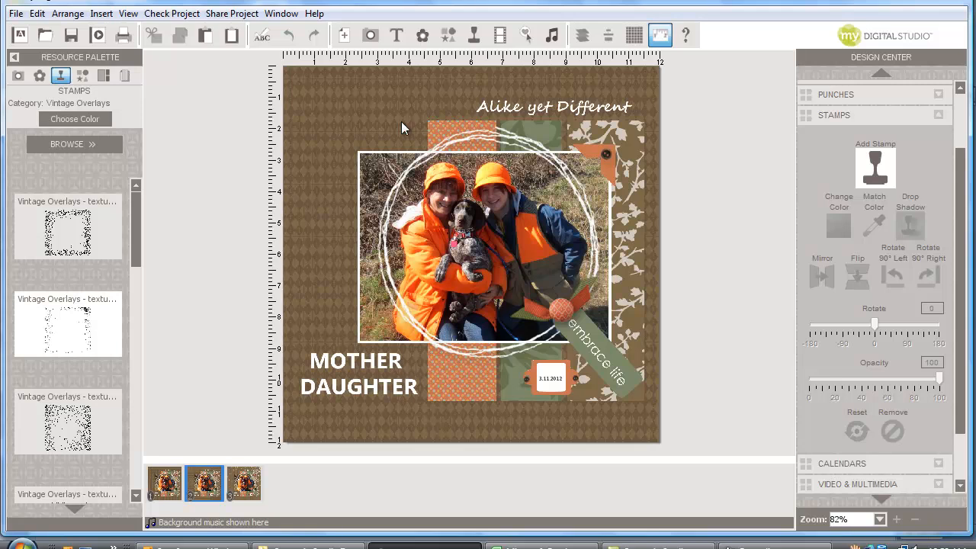
pyautogui.click(253, 486)
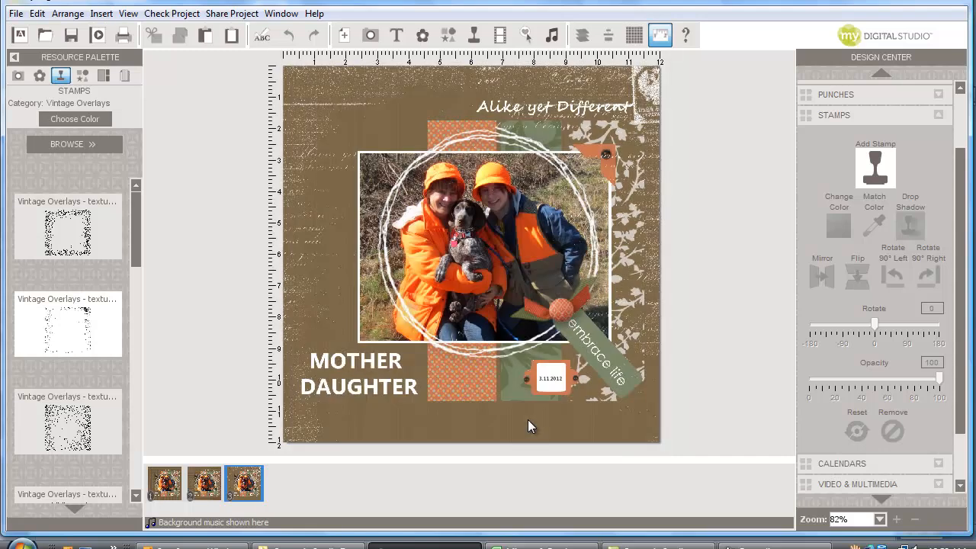
# - Send the white vintage texture stamp on page 3 backward repeatedly, one layer at a time, to move it behind the page's layered elements
pyautogui.rightClick(638, 205)
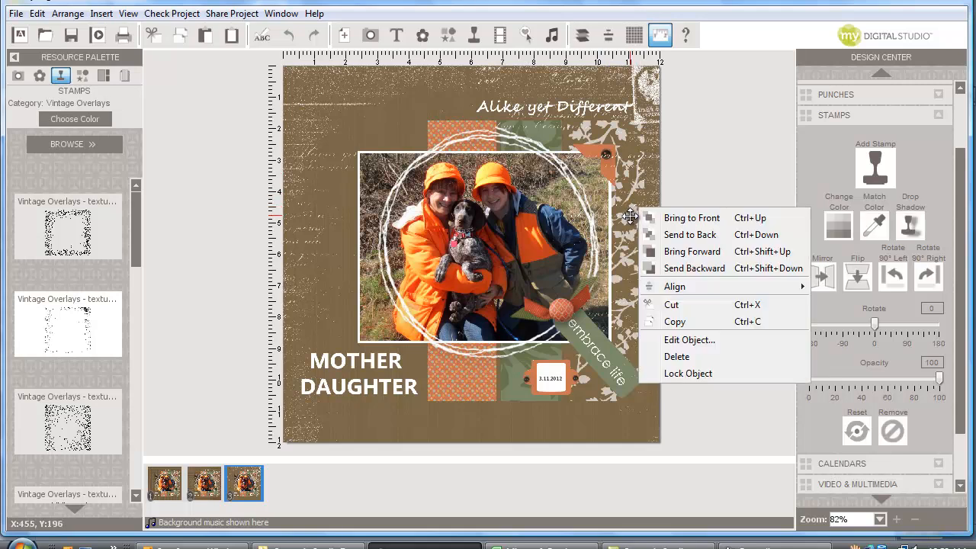
pyautogui.click(674, 272)
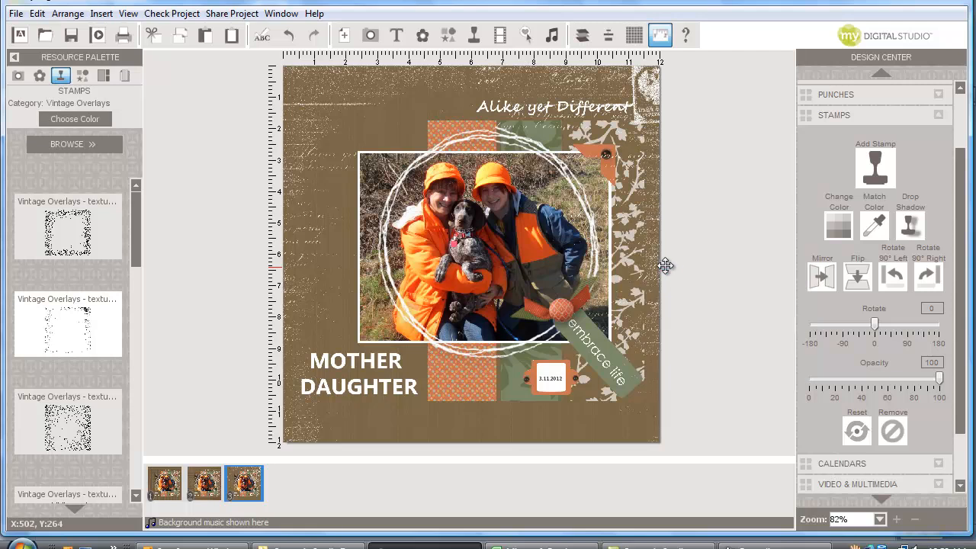
pyautogui.rightClick(639, 267)
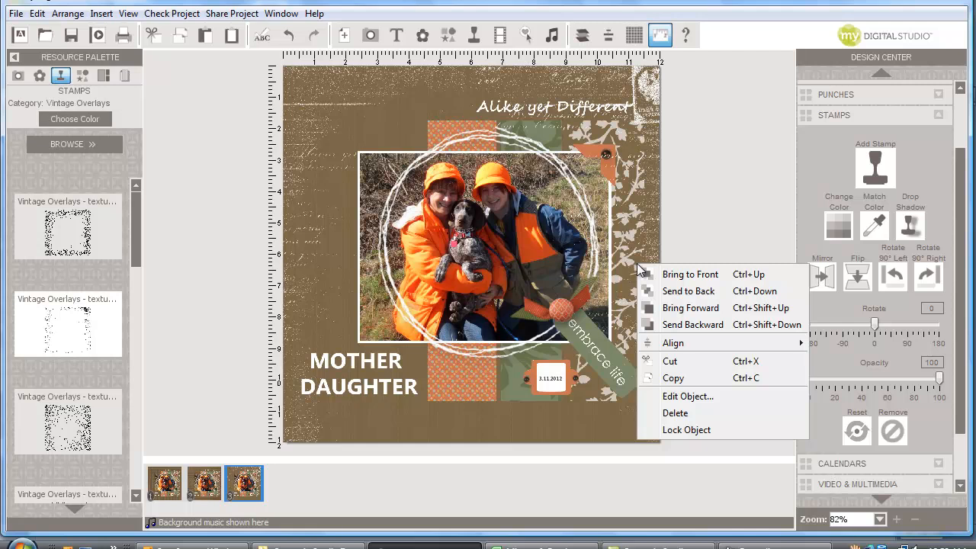
pyautogui.click(665, 324)
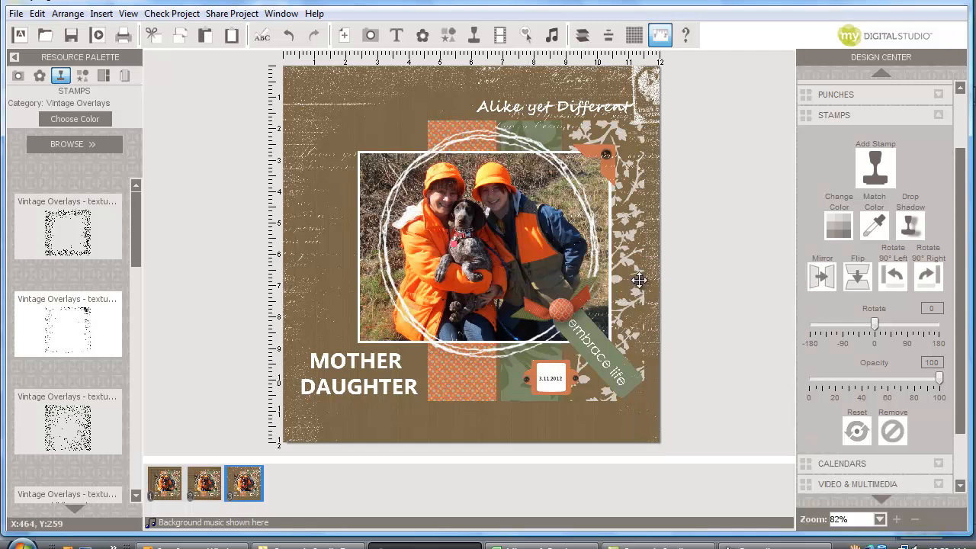
pyautogui.rightClick(639, 279)
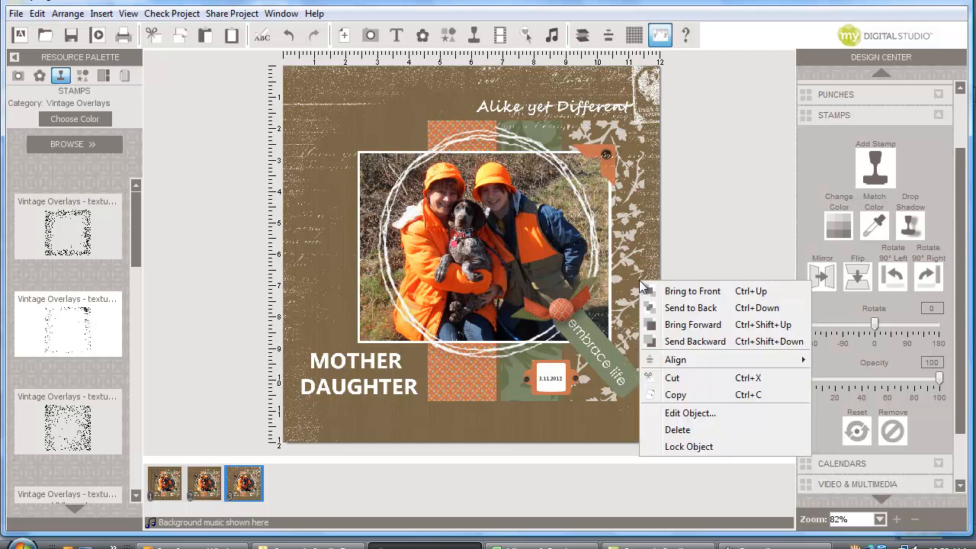
pyautogui.click(665, 340)
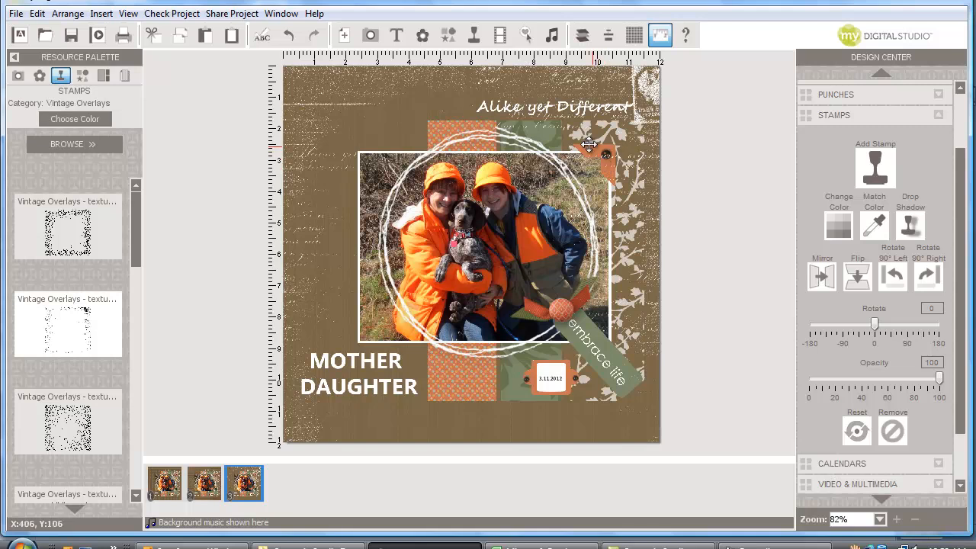
pyautogui.rightClick(643, 233)
pyautogui.click(688, 294)
pyautogui.rightClick(633, 244)
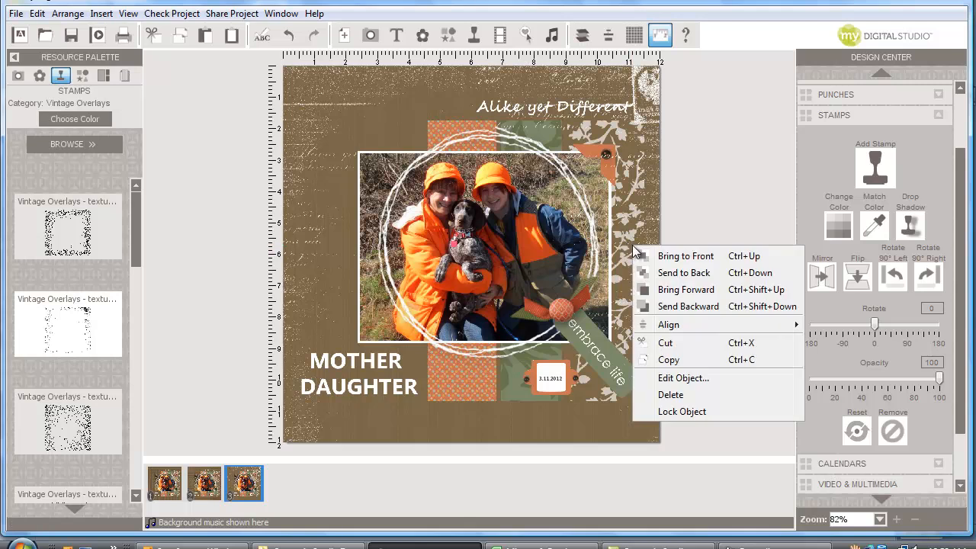
pyautogui.click(661, 287)
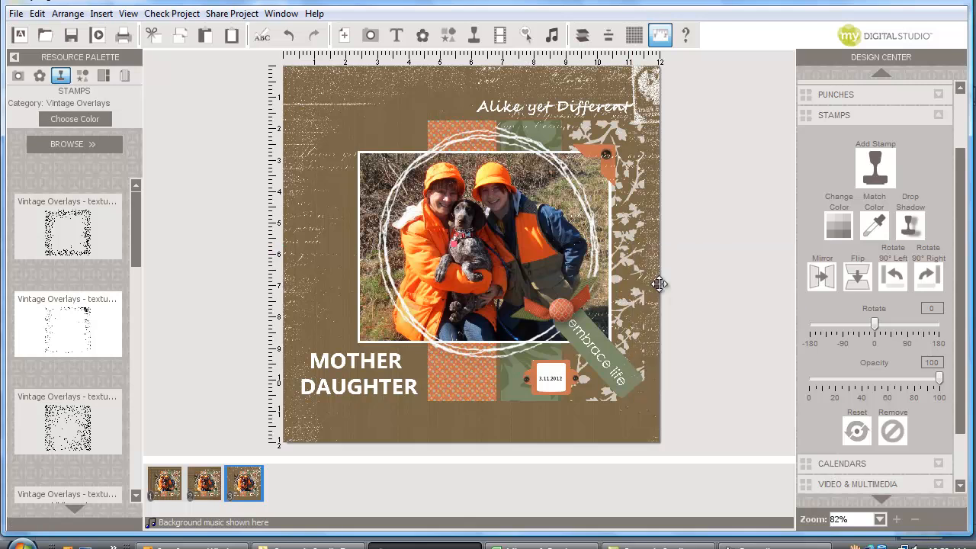
pyautogui.rightClick(637, 239)
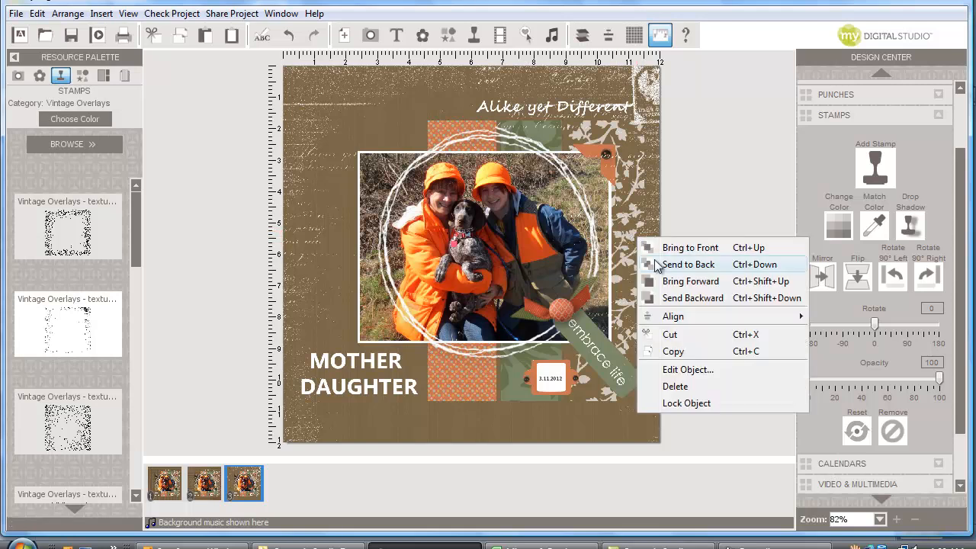
pyautogui.click(674, 298)
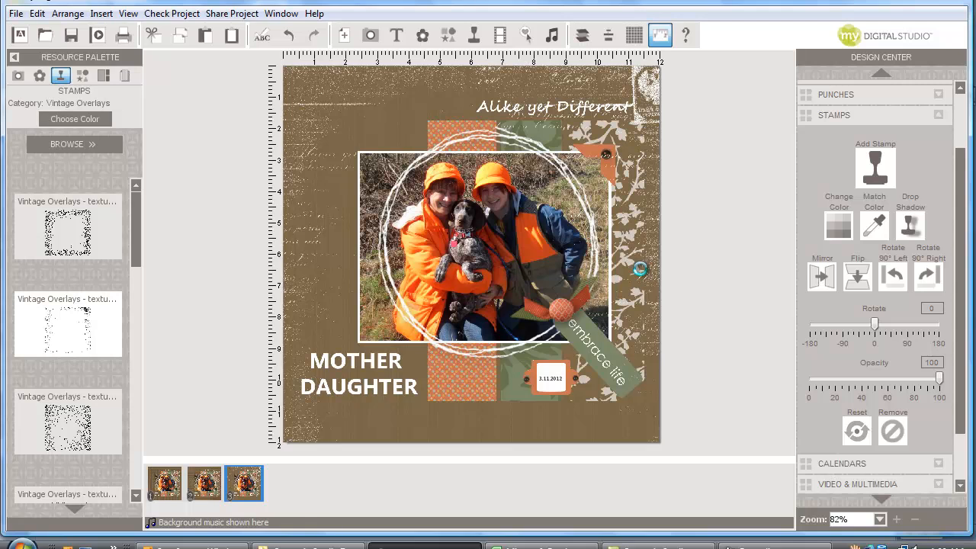
pyautogui.rightClick(639, 269)
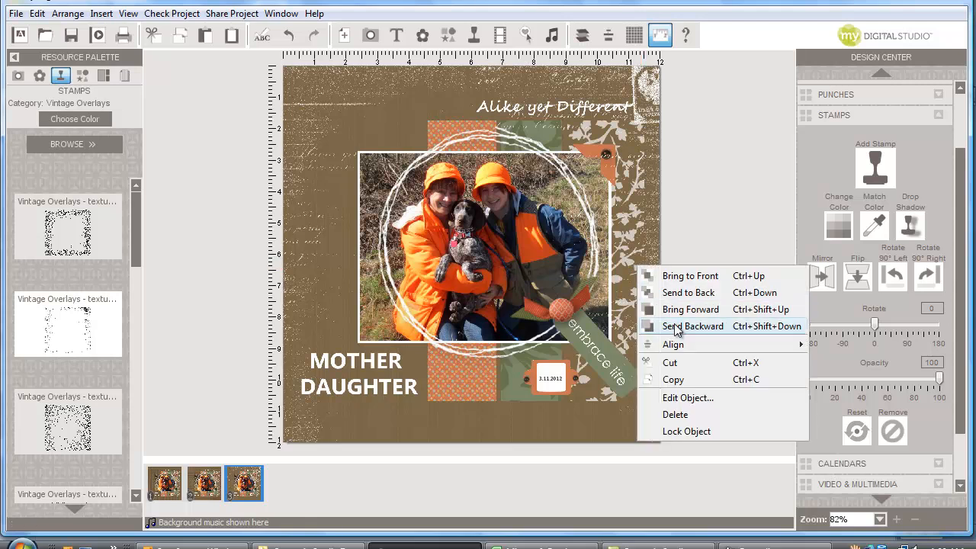
pyautogui.click(674, 326)
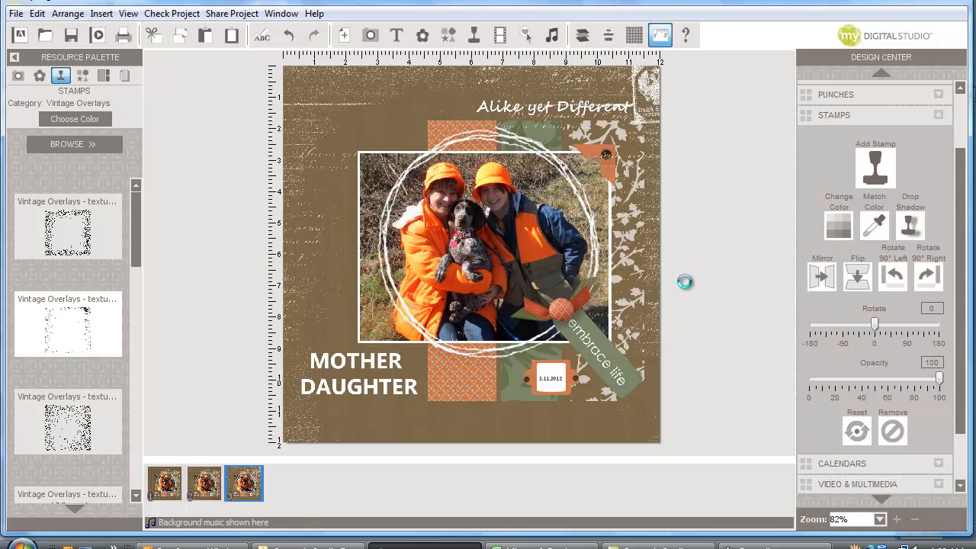
pyautogui.rightClick(633, 258)
pyautogui.click(675, 317)
pyautogui.rightClick(632, 263)
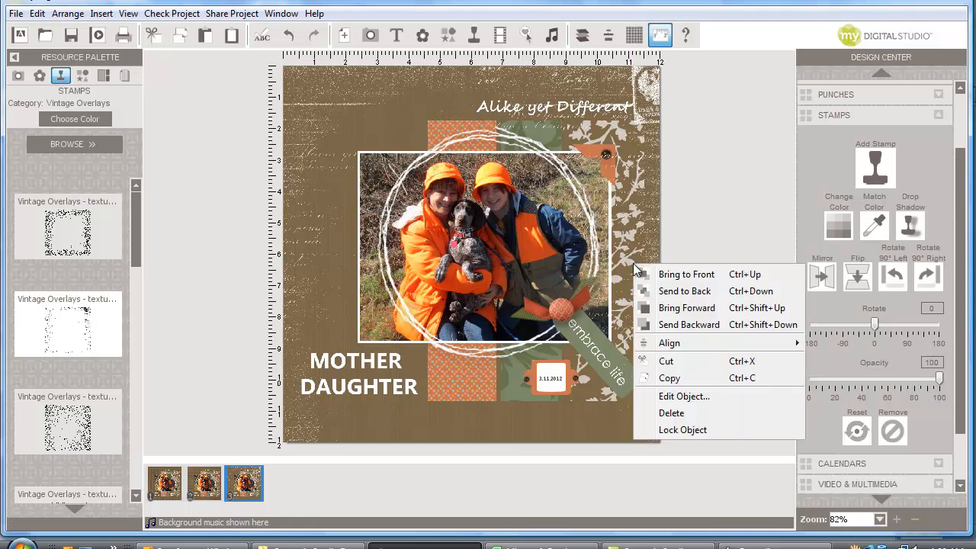
pyautogui.click(679, 325)
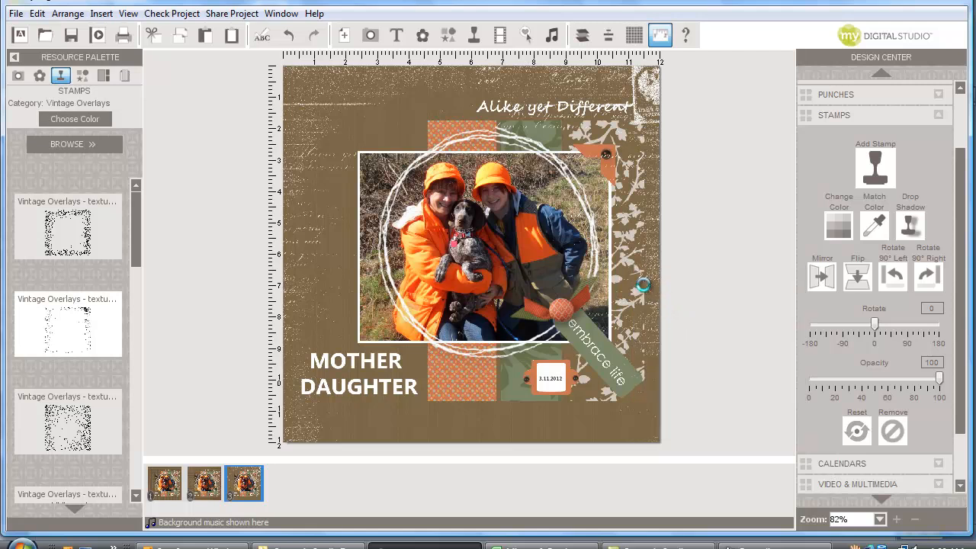
pyautogui.rightClick(645, 284)
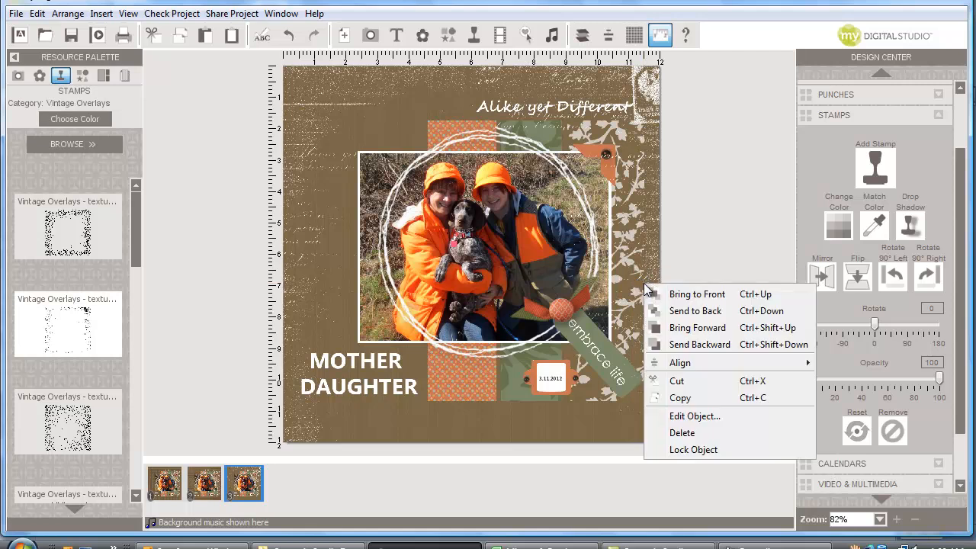
pyautogui.click(670, 343)
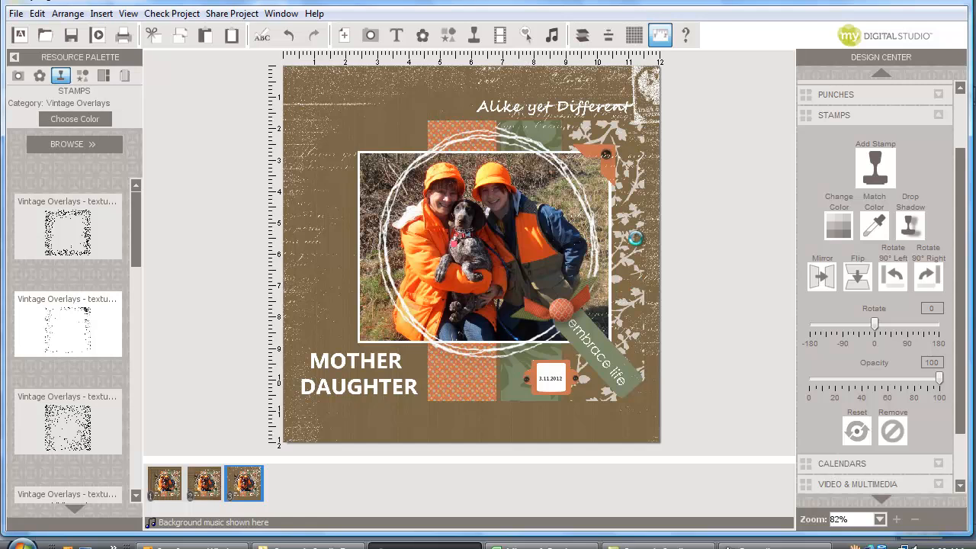
pyautogui.rightClick(638, 241)
pyautogui.click(674, 299)
pyautogui.rightClick(642, 249)
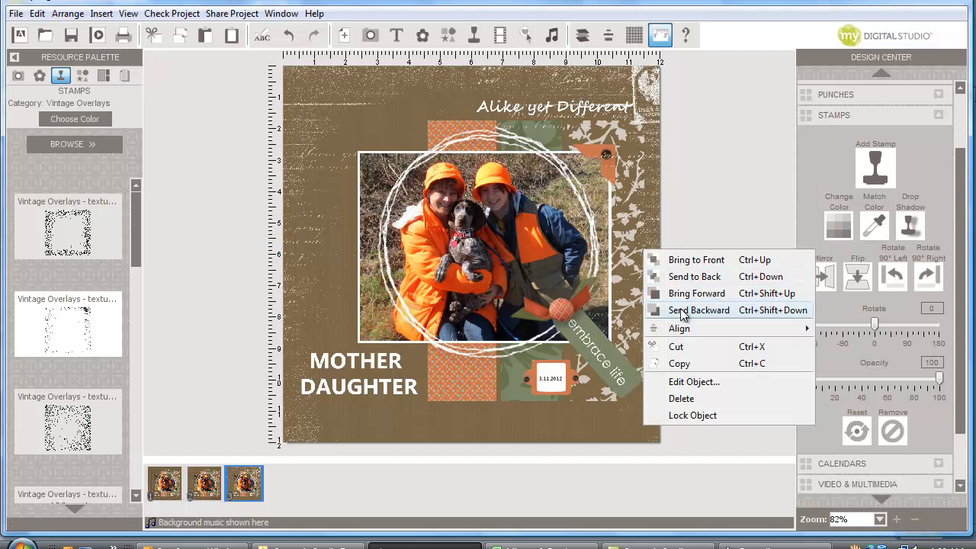
pyautogui.click(682, 311)
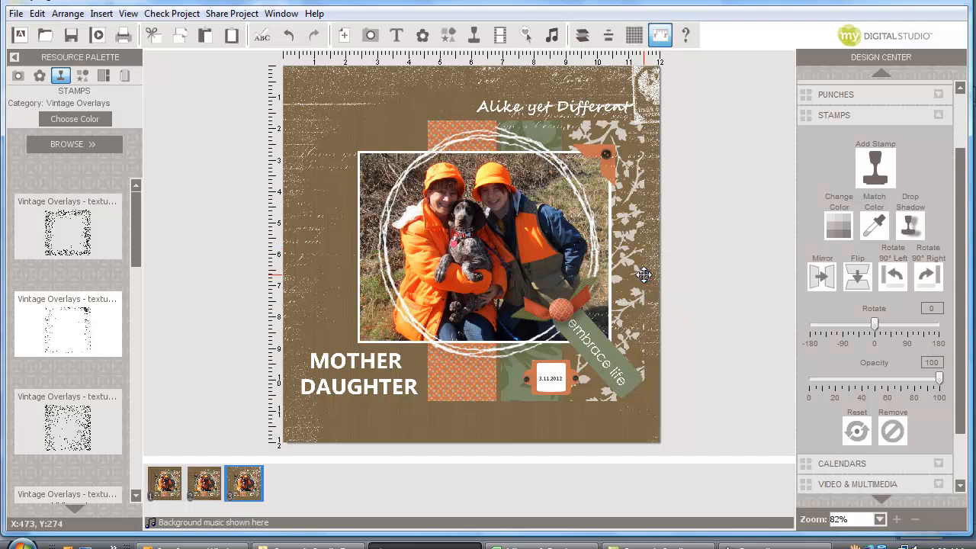